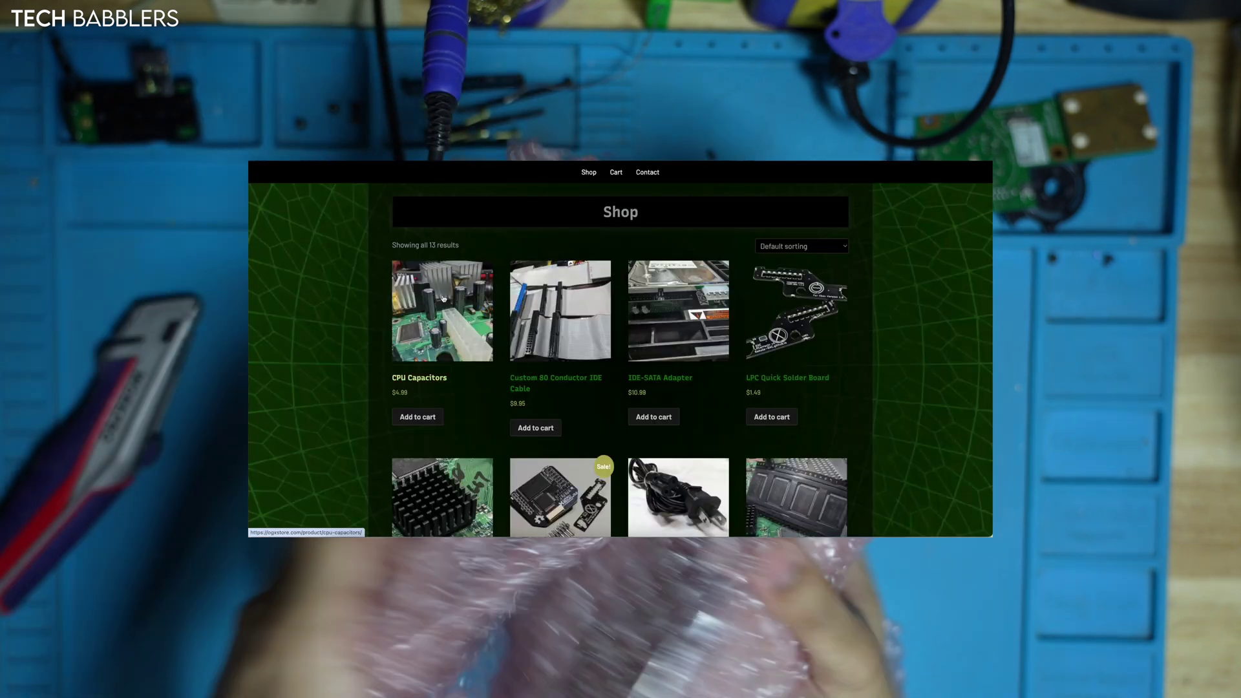
# Look through the product listings on the shop page
pyautogui.scroll(-2, 444, 298)
pyautogui.scroll(-8, 443, 299)
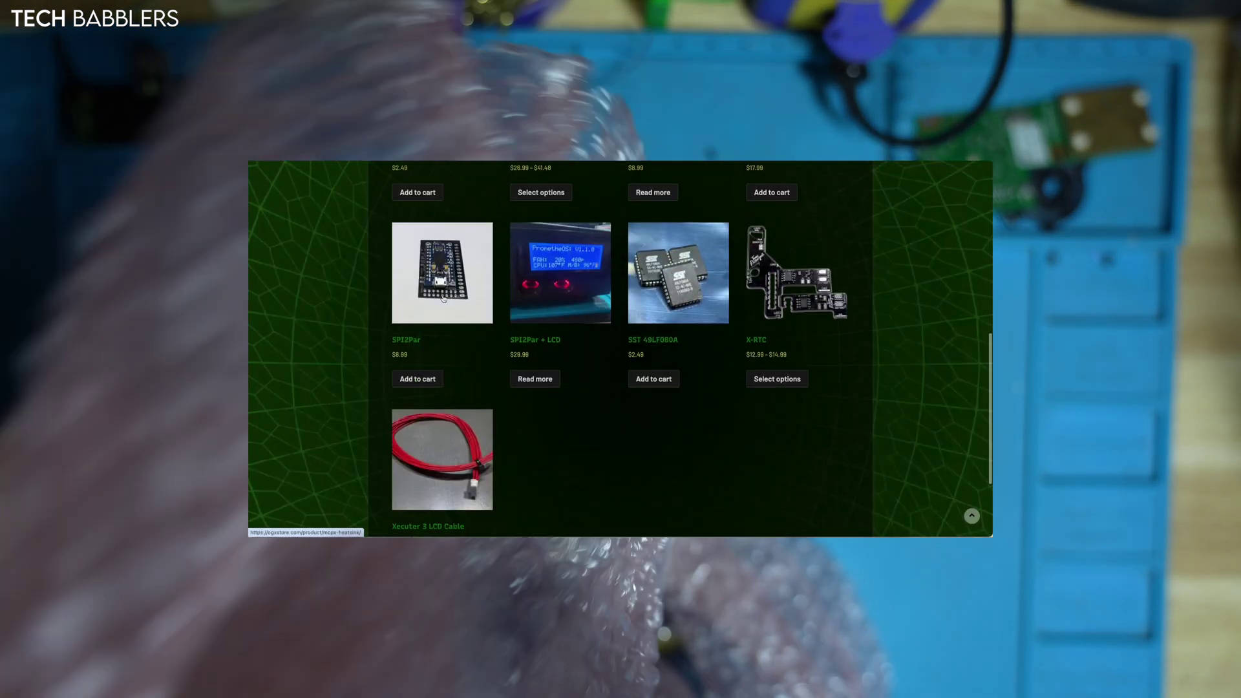
pyautogui.scroll(3, 444, 299)
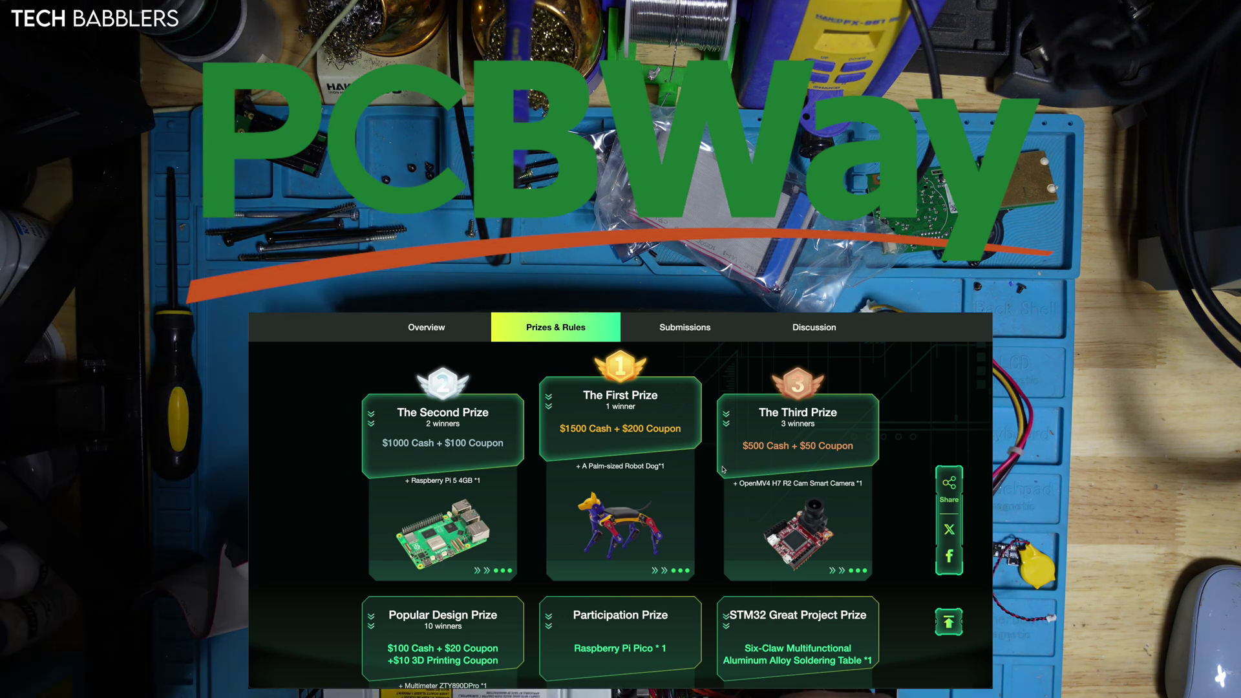
# Review the PCBWay contest page's prizes, rules, judges, evaluation criteria, submissions and discussion sections
pyautogui.scroll(-3, 723, 469)
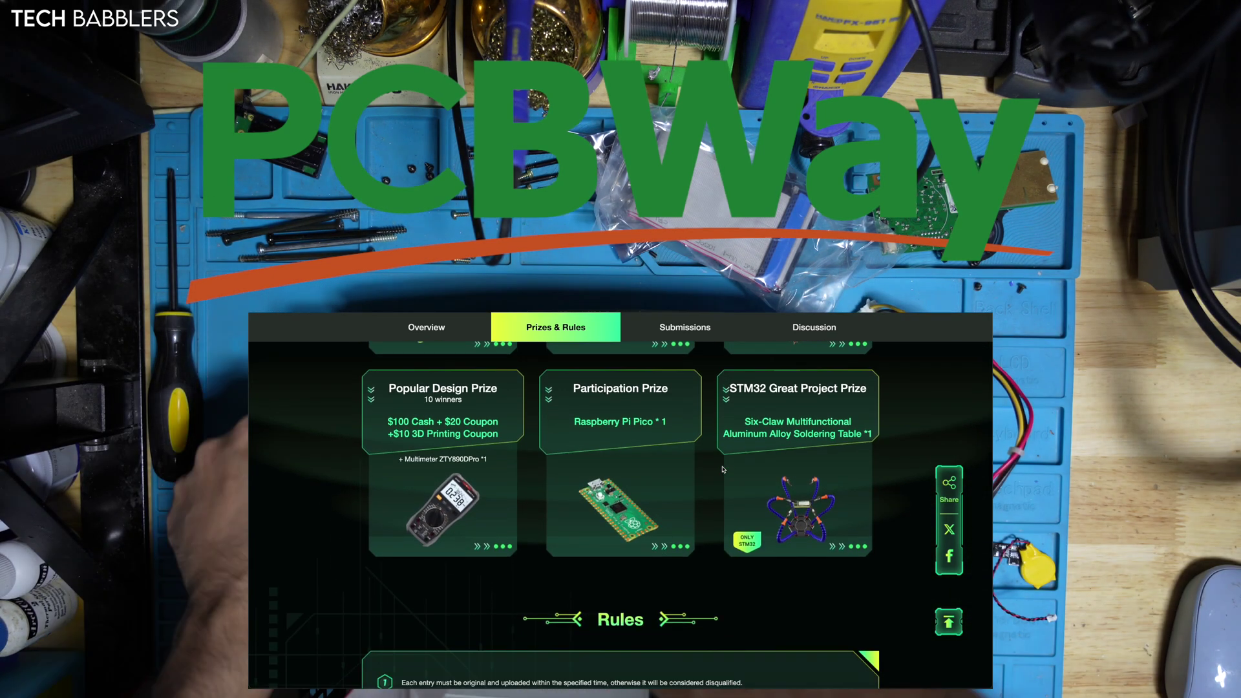
pyautogui.scroll(-2, 723, 469)
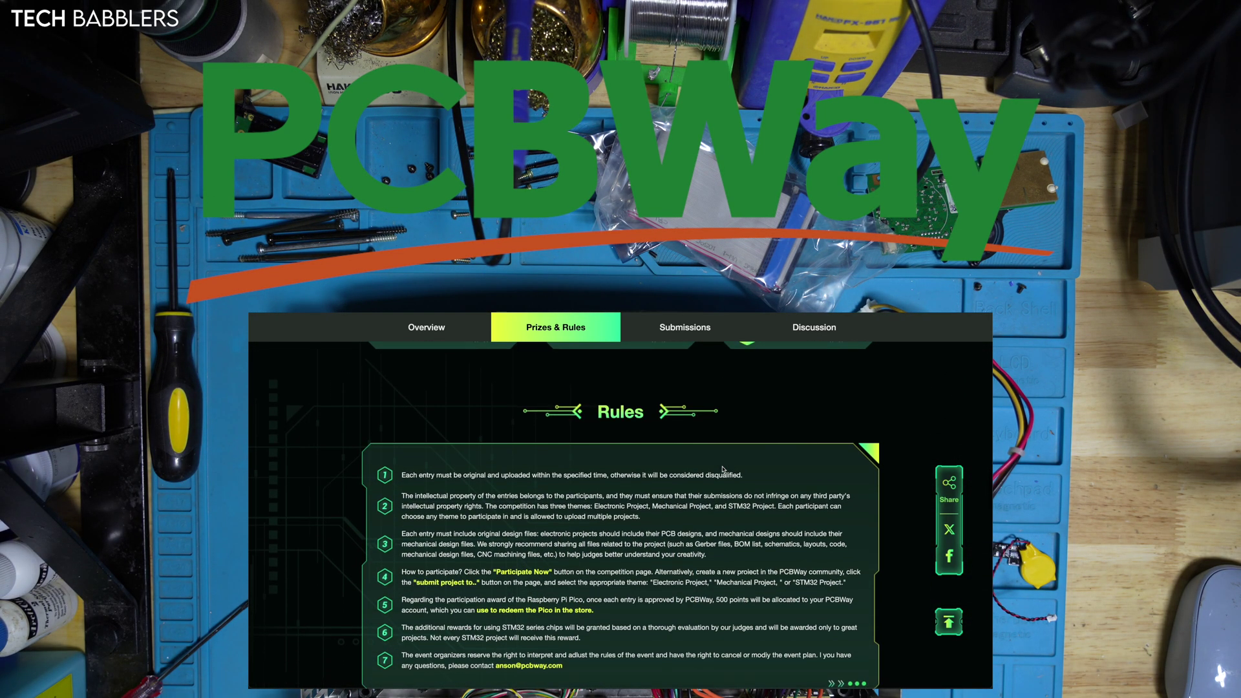
pyautogui.scroll(-3, 724, 470)
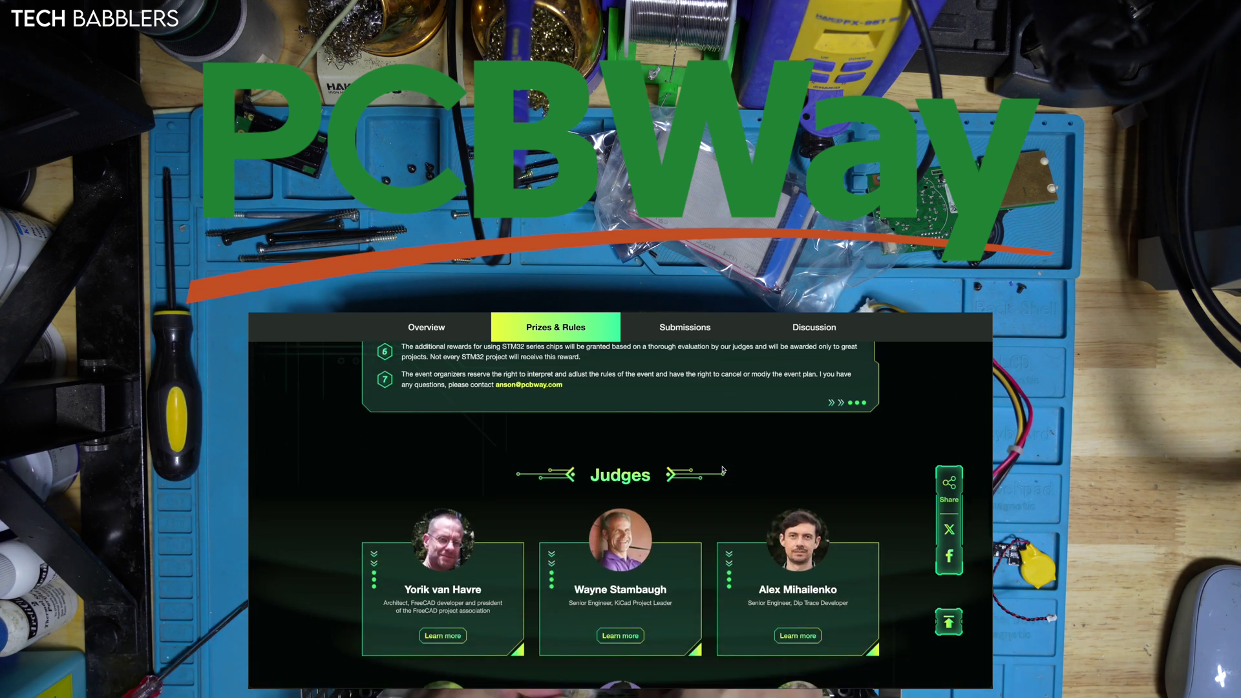
pyautogui.scroll(-5, 724, 469)
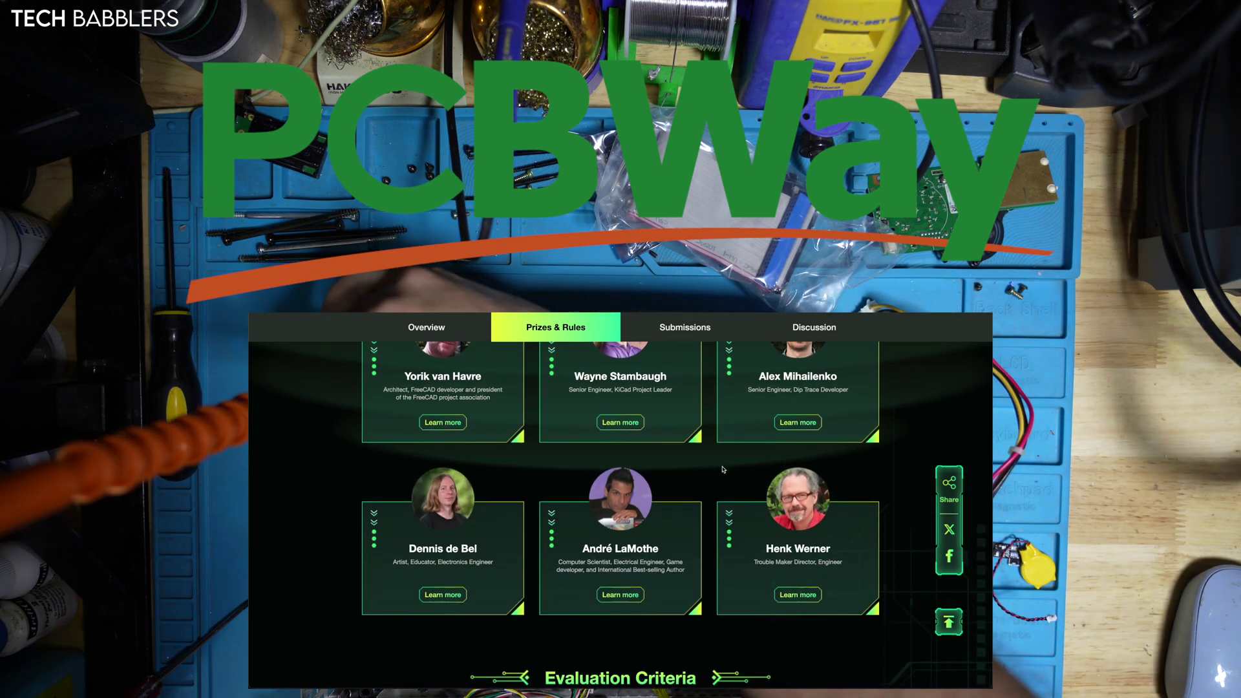
pyautogui.scroll(-4, 724, 469)
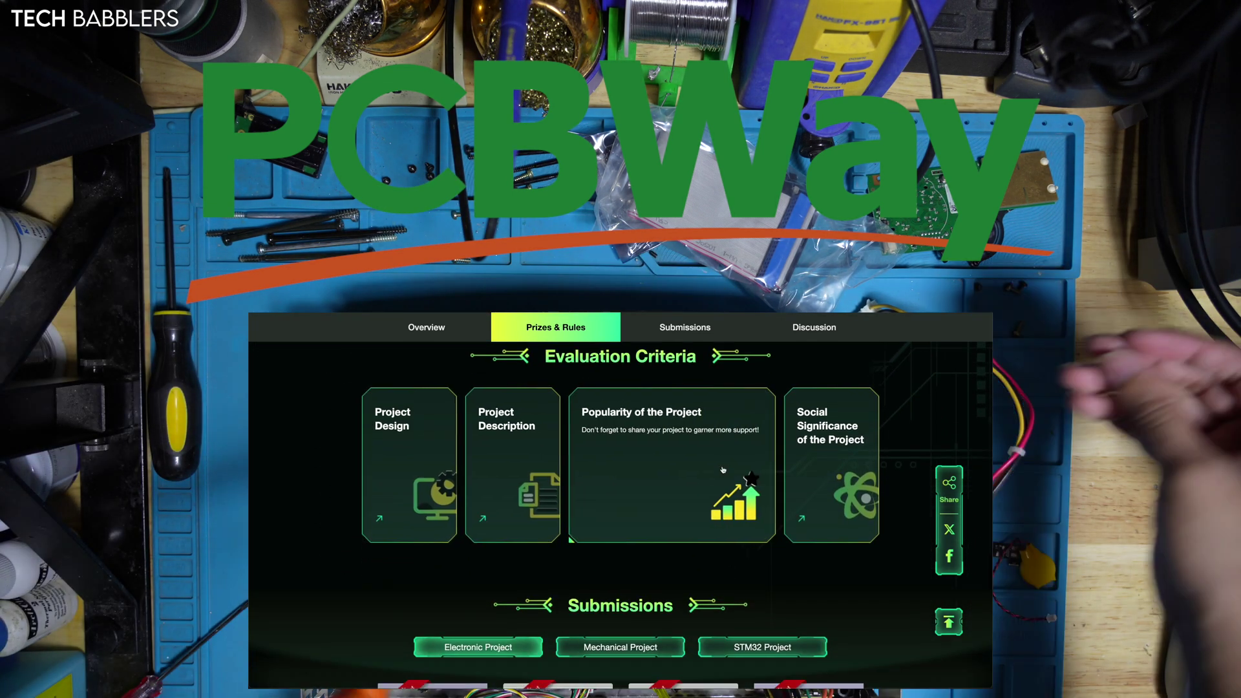
pyautogui.scroll(-2, 723, 470)
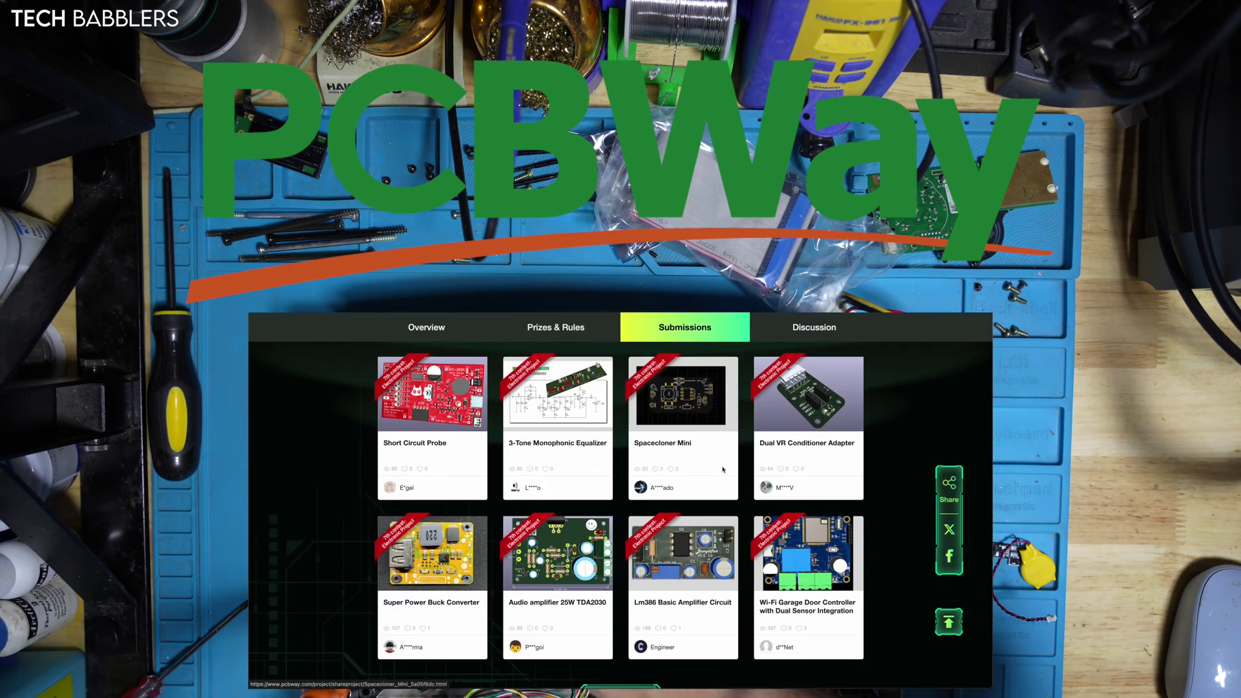
pyautogui.scroll(-5, 723, 470)
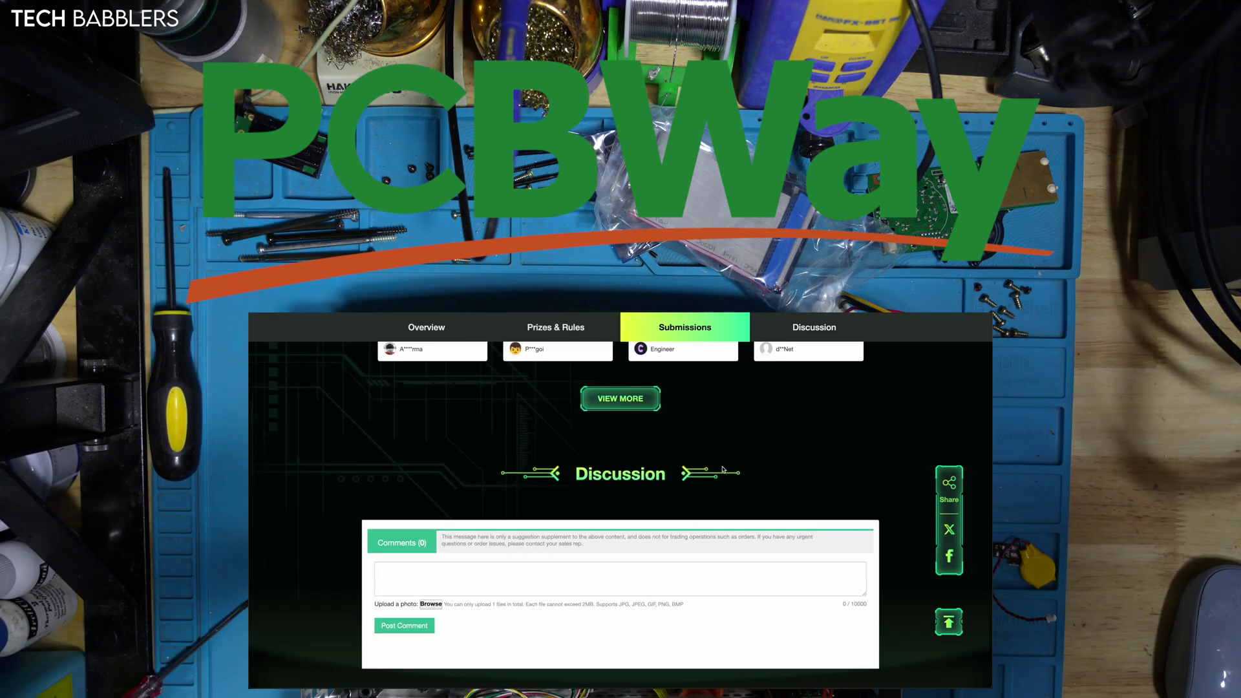
pyautogui.scroll(-1, 724, 469)
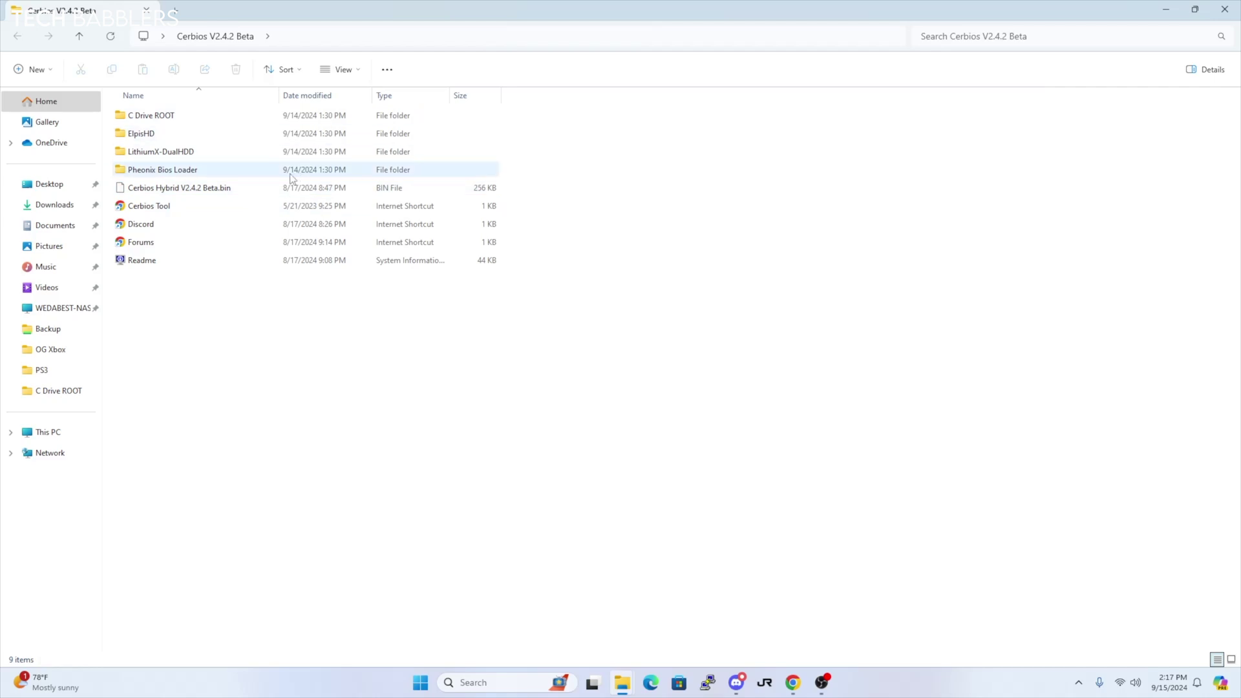
# Open the cerbios configuration file in the C Drive ROOT folder and examine the RtcEnable setting and its description
pyautogui.doubleClick(262, 118)
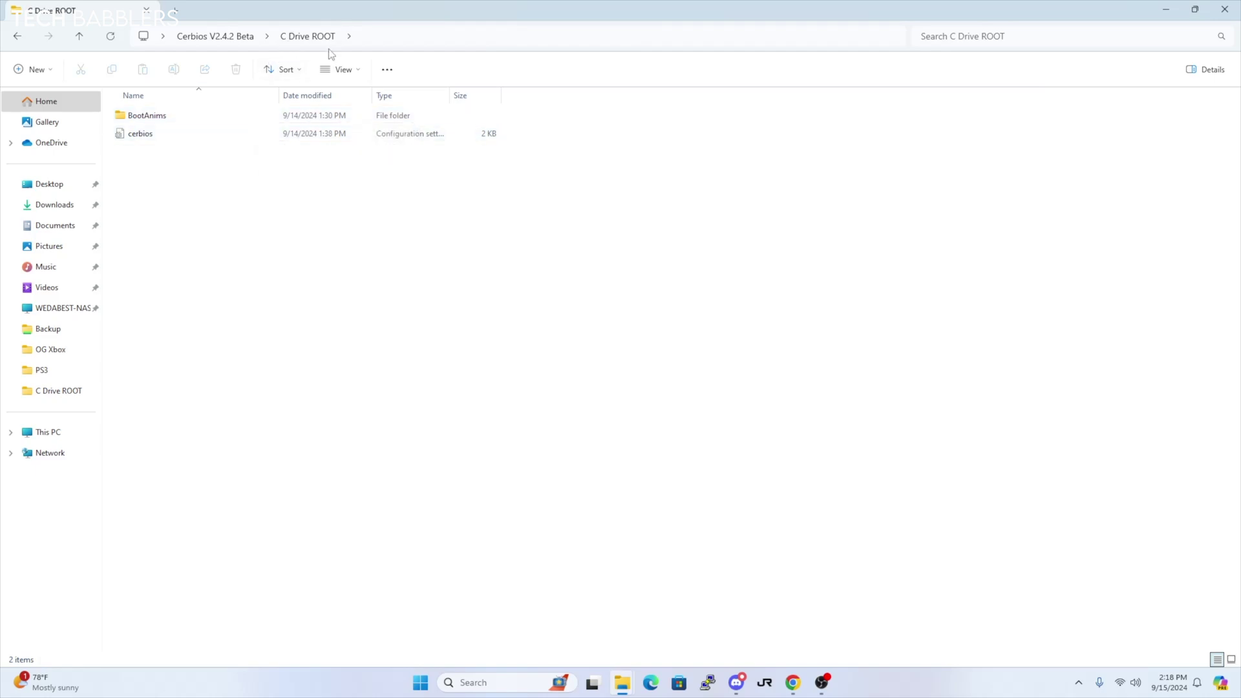
pyautogui.doubleClick(251, 129)
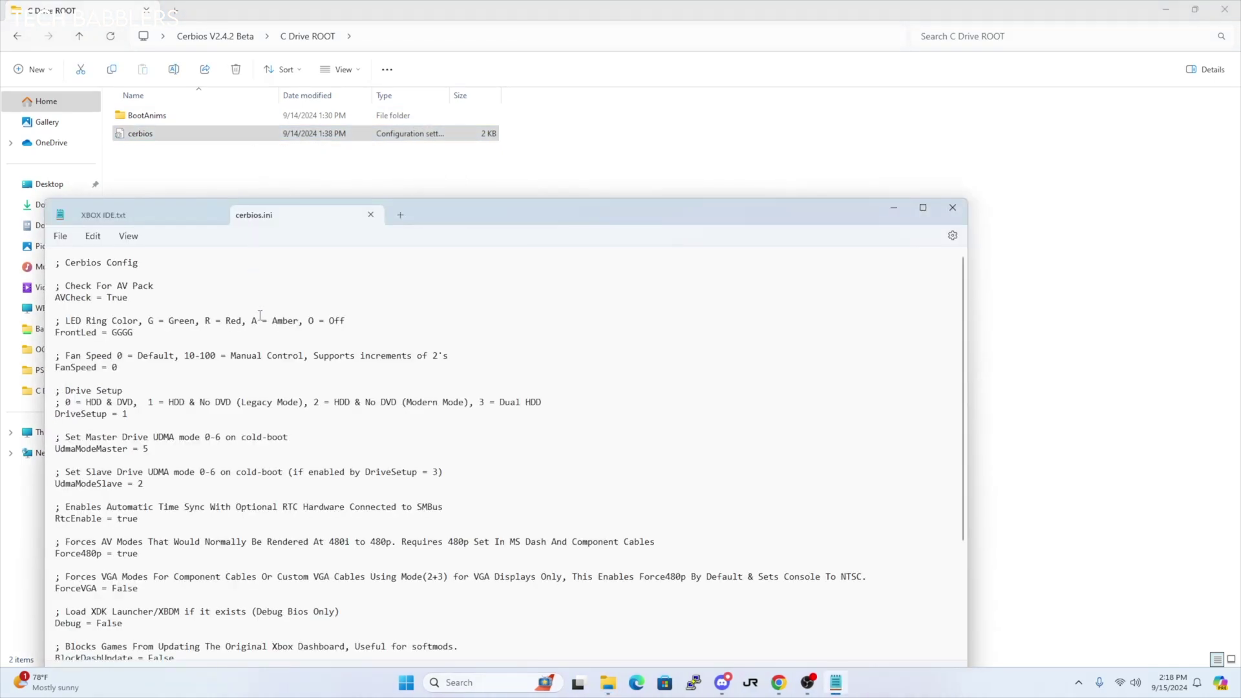
pyautogui.scroll(-2, 260, 316)
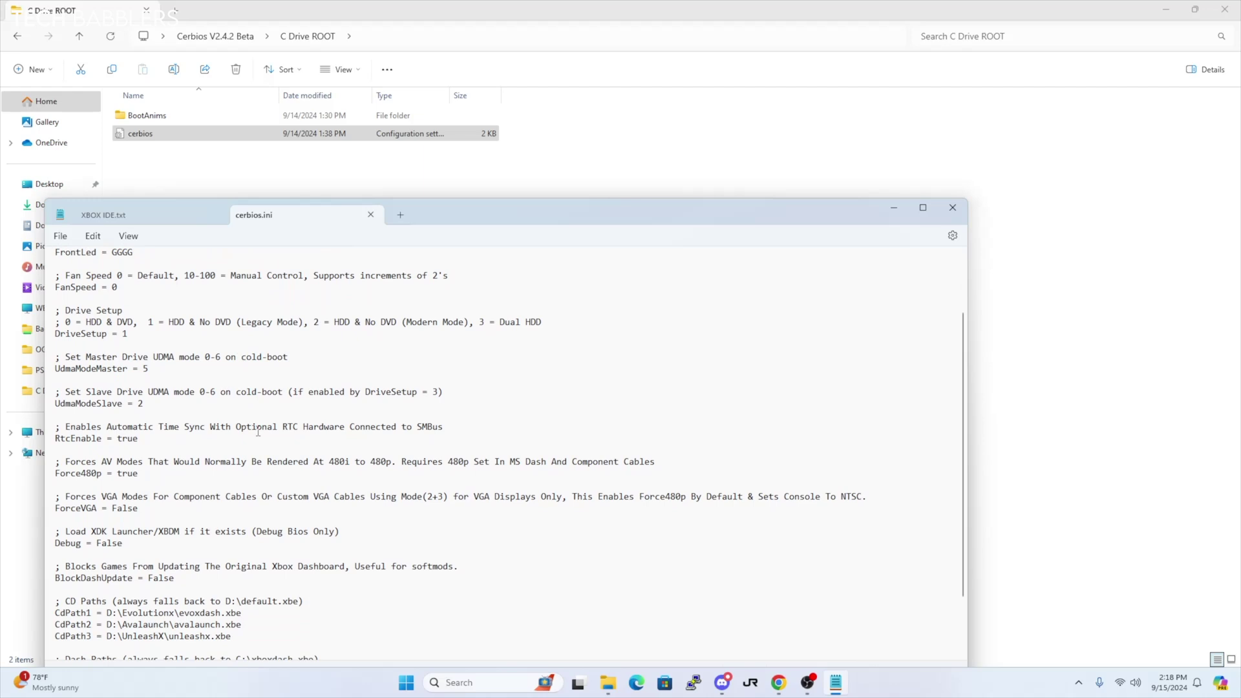
pyautogui.tripleClick(258, 428)
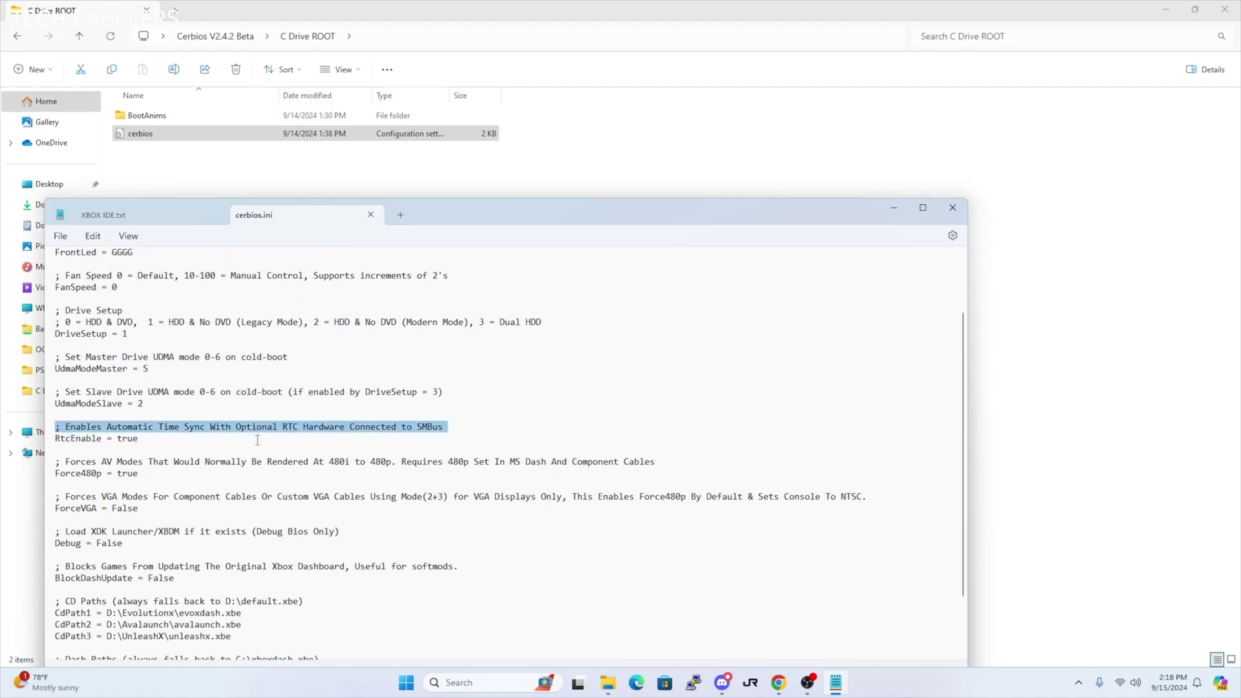
pyautogui.click(258, 440)
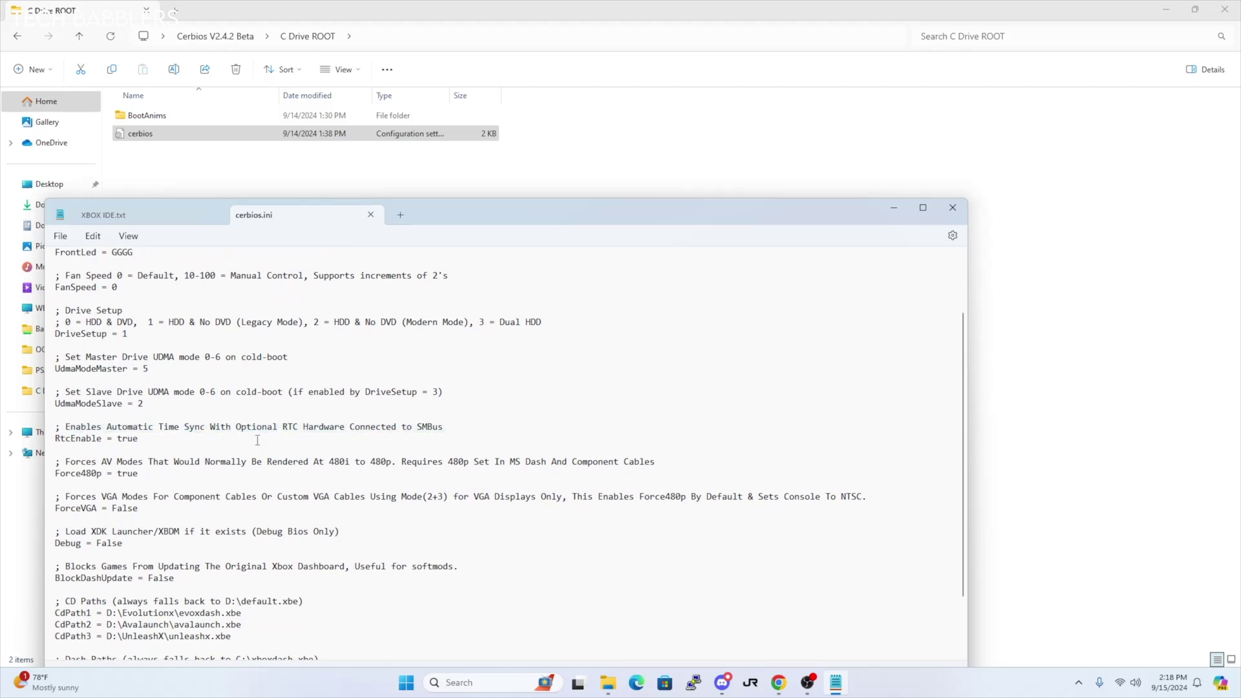
pyautogui.tripleClick(258, 440)
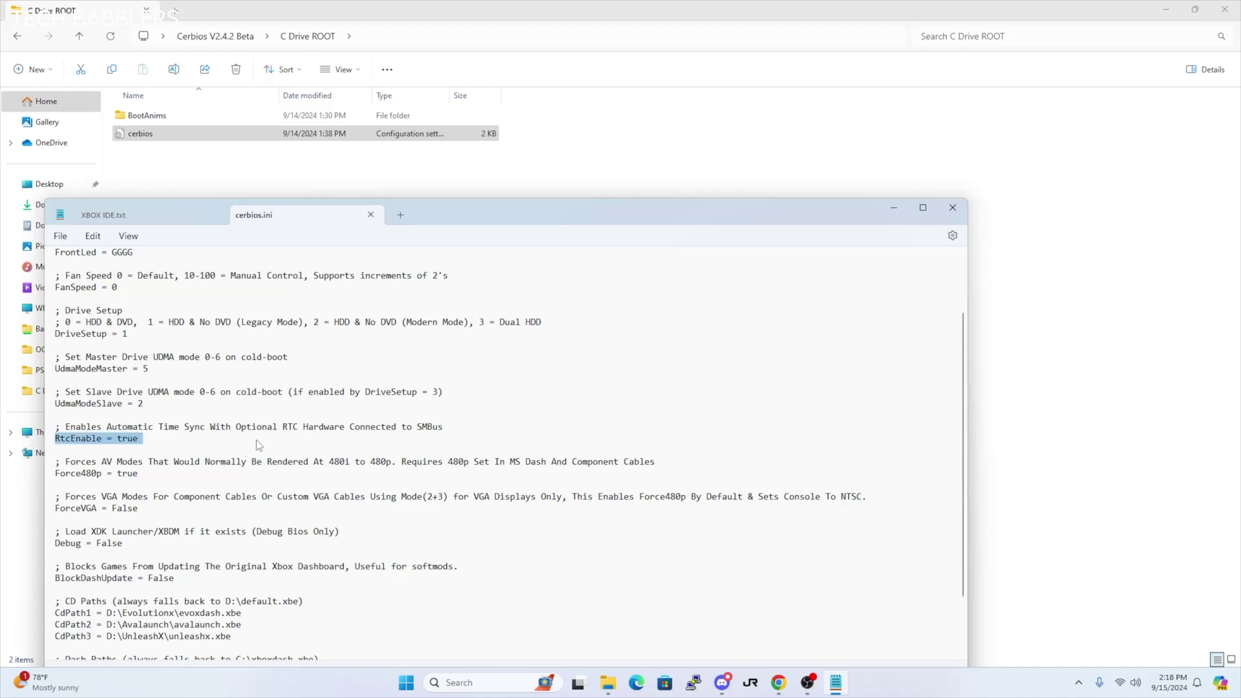
pyautogui.click(257, 442)
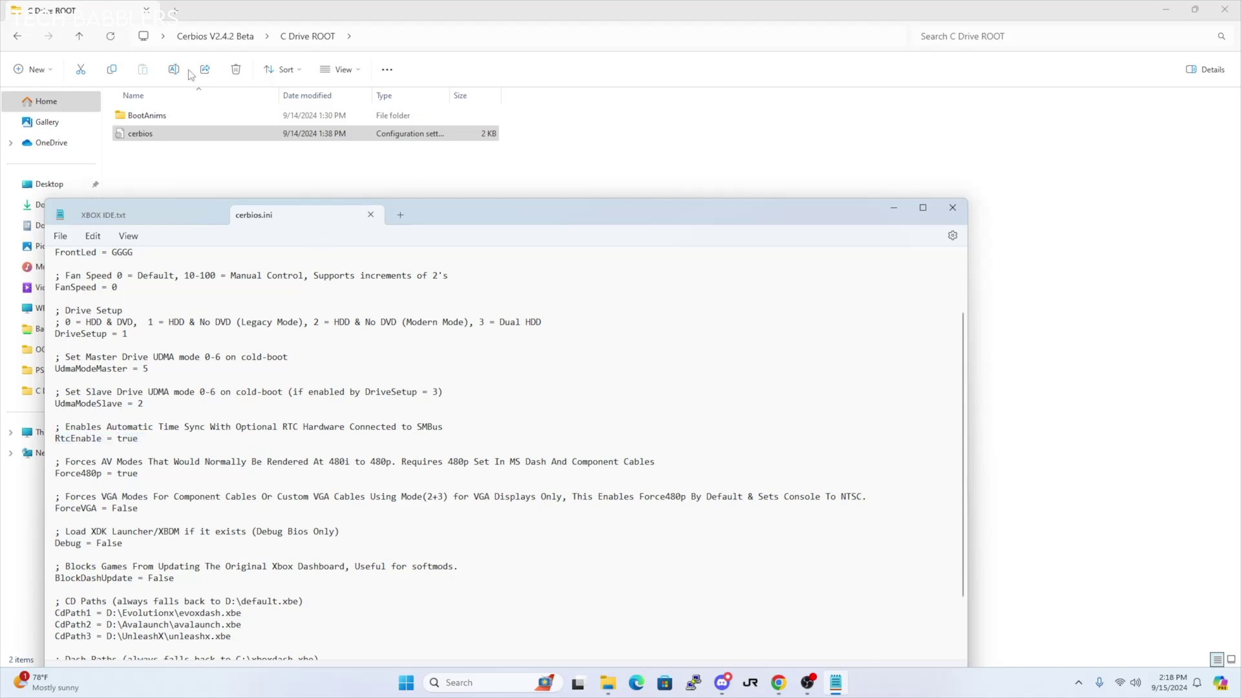
# Close the cerbios.ini and XBOX IDE.txt files and bring up the X-RTC-main folder
pyautogui.click(370, 214)
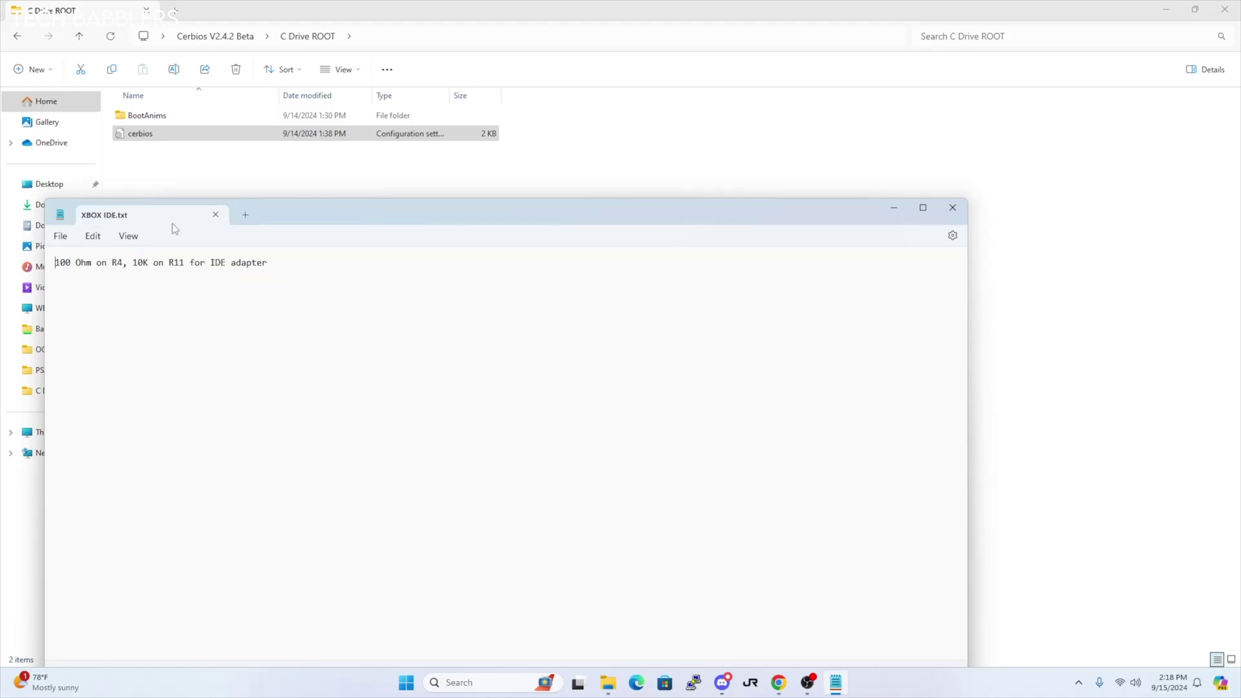
pyautogui.click(215, 214)
pyautogui.moveTo(621, 688)
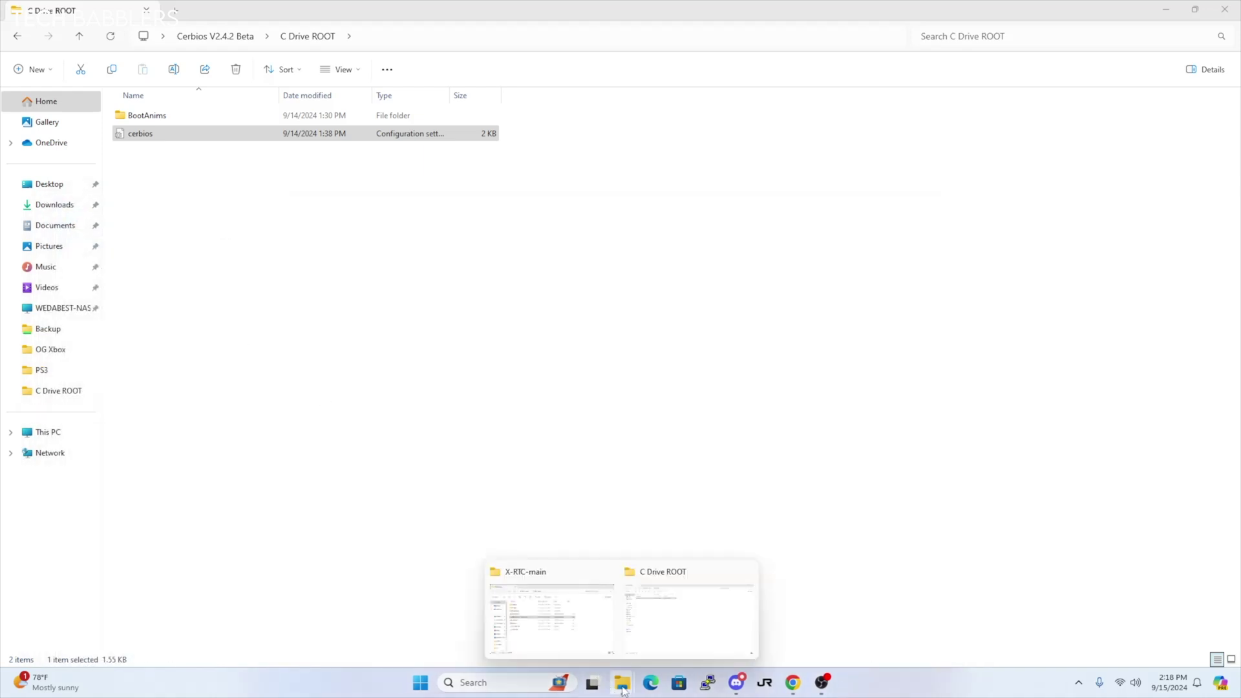
pyautogui.click(550, 589)
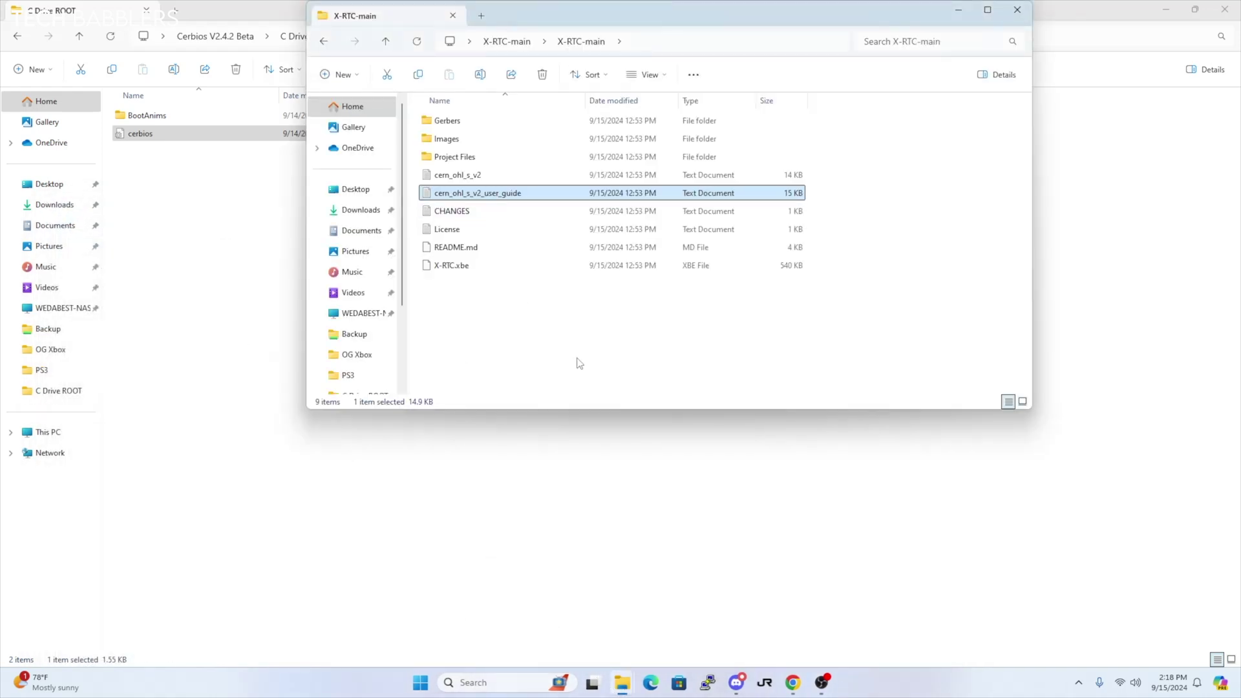
# Switch to Chrome and look through the Andr-Zero/X-RTC repository page on GitHub
pyautogui.moveTo(784, 675)
pyautogui.click(718, 624)
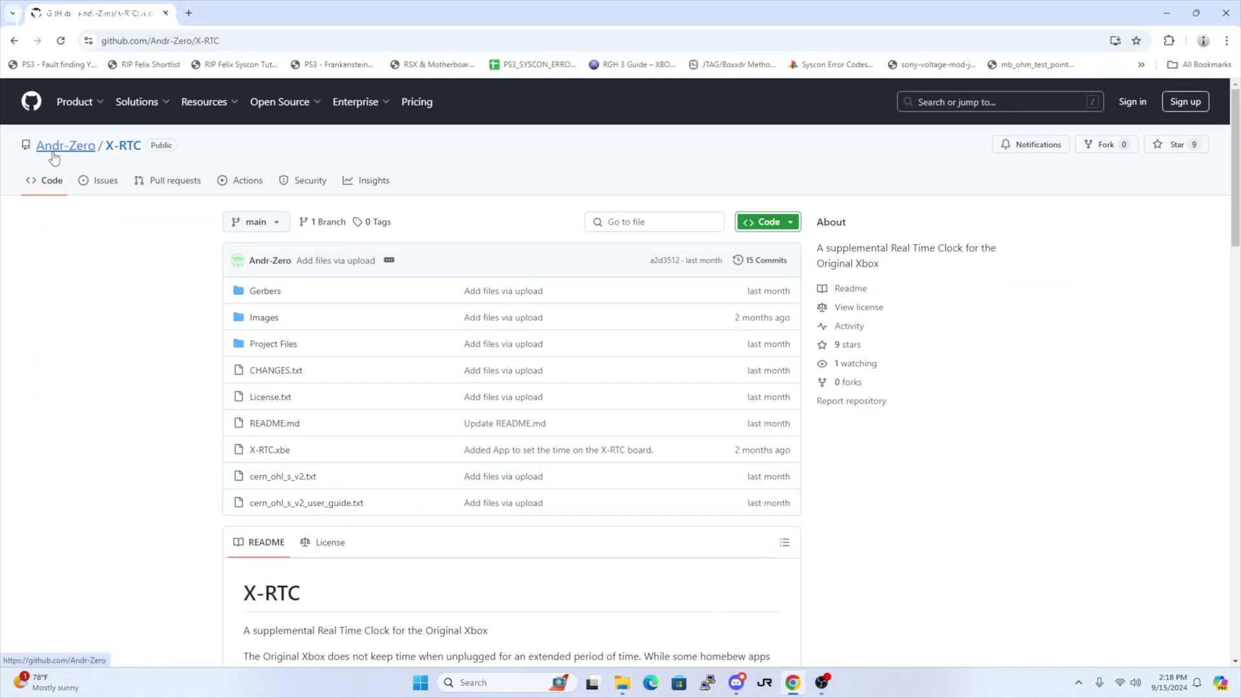
pyautogui.moveTo(70, 153)
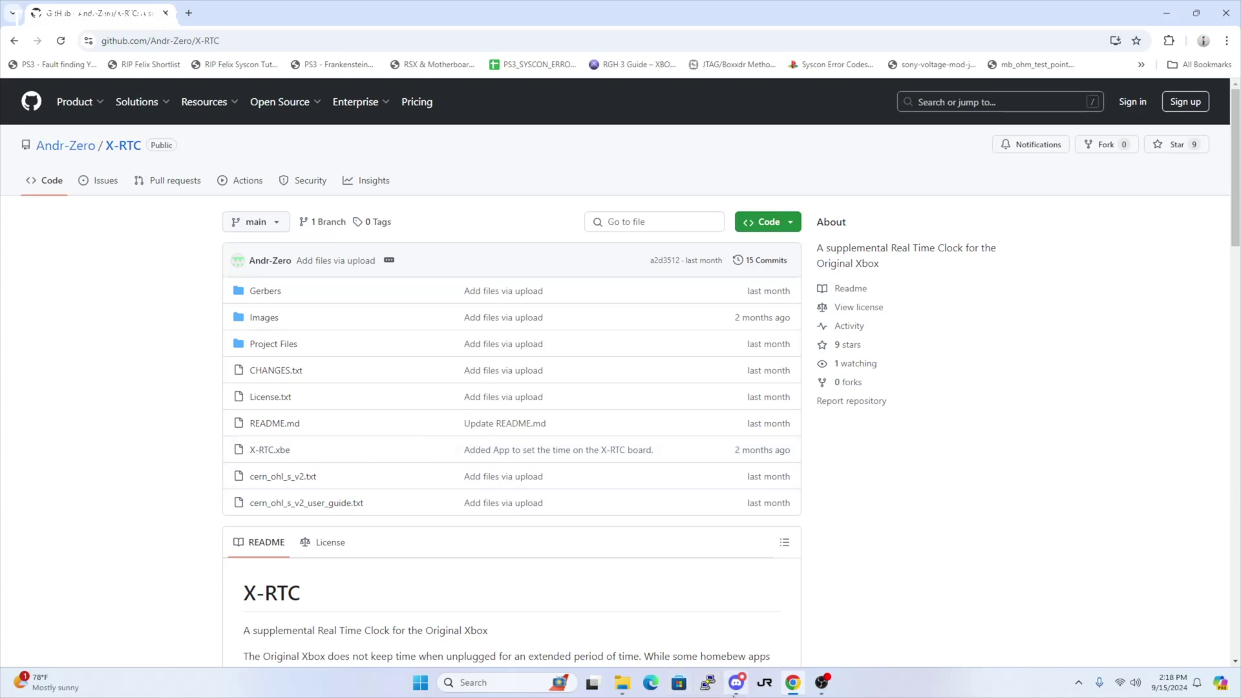
pyautogui.scroll(-7, 585, 540)
pyautogui.scroll(6, 585, 545)
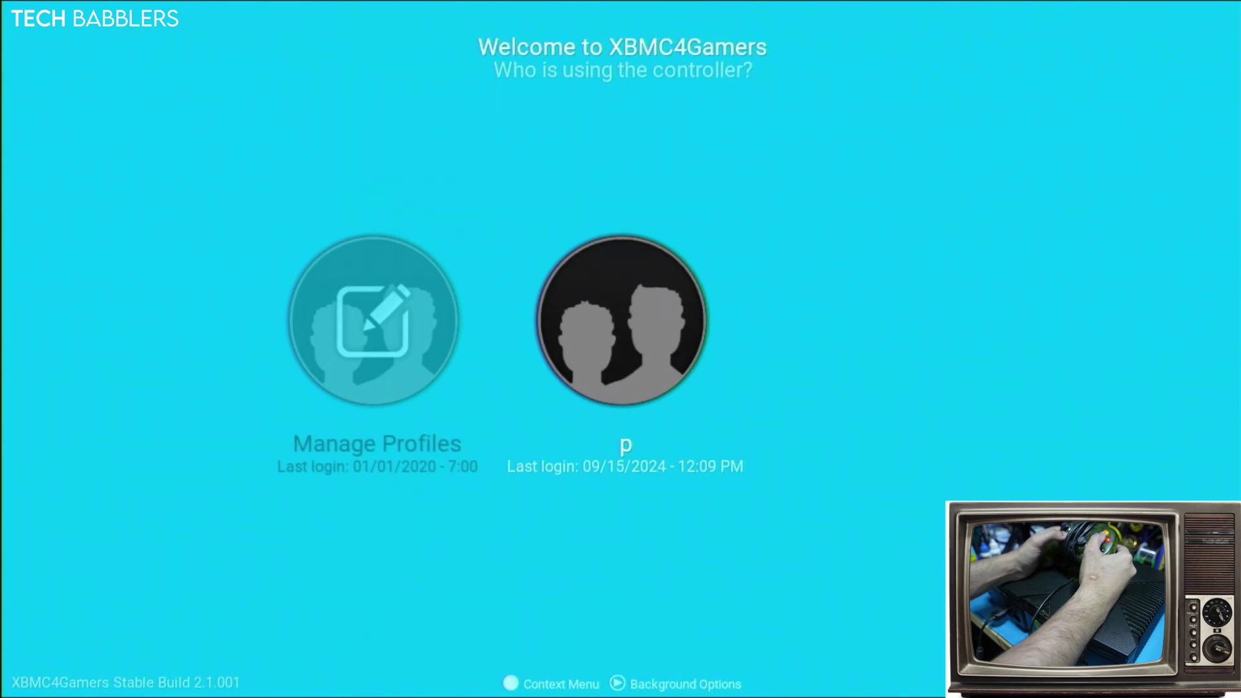
# Enter XBMC4Gamers with the existing profile and launch X-RTC from the Applications collection
pyautogui.press('Return')
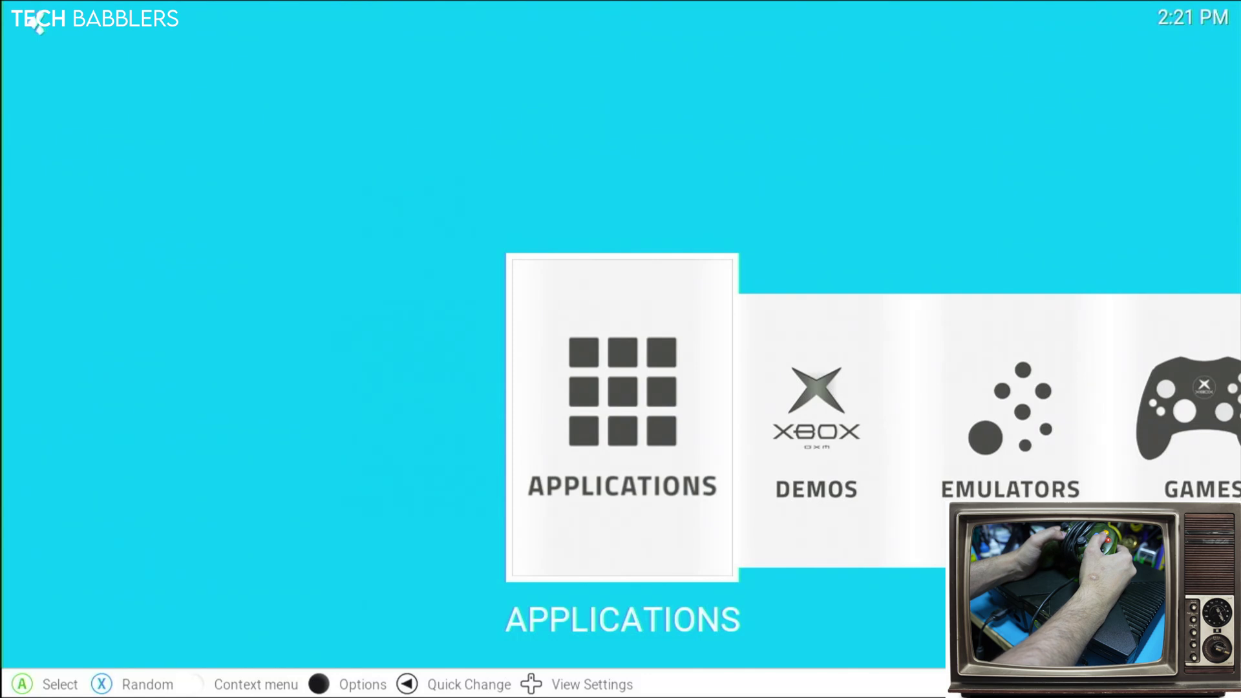
pyautogui.press('Return')
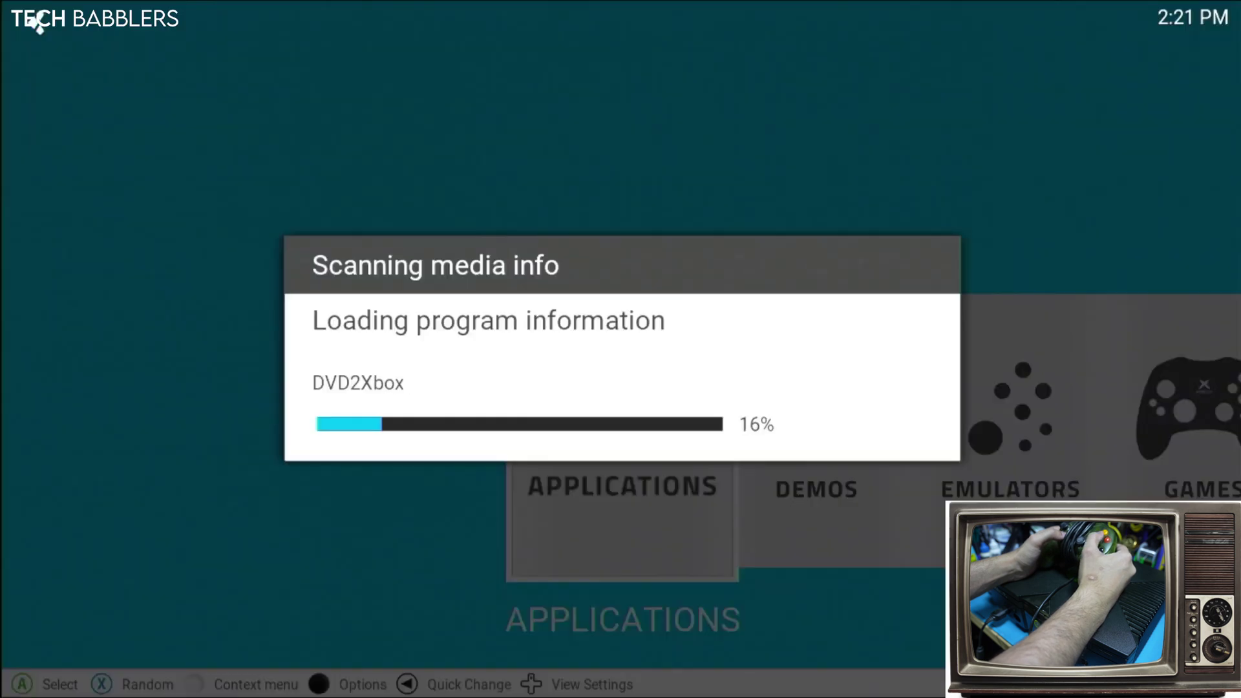
pyautogui.press('Right')
pyautogui.press('Right')
pyautogui.press('Right')
pyautogui.press('Right')
pyautogui.press('Right')
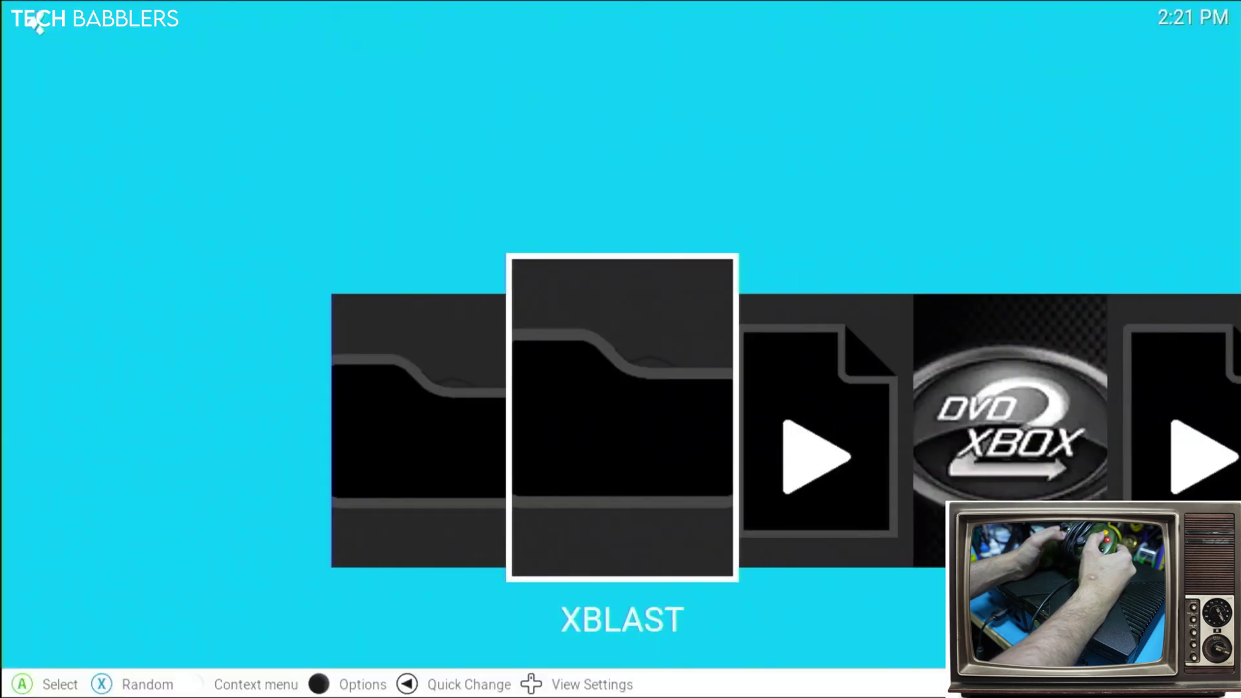
pyautogui.press('Right')
pyautogui.press('Right')
pyautogui.press('Right')
pyautogui.press('Right')
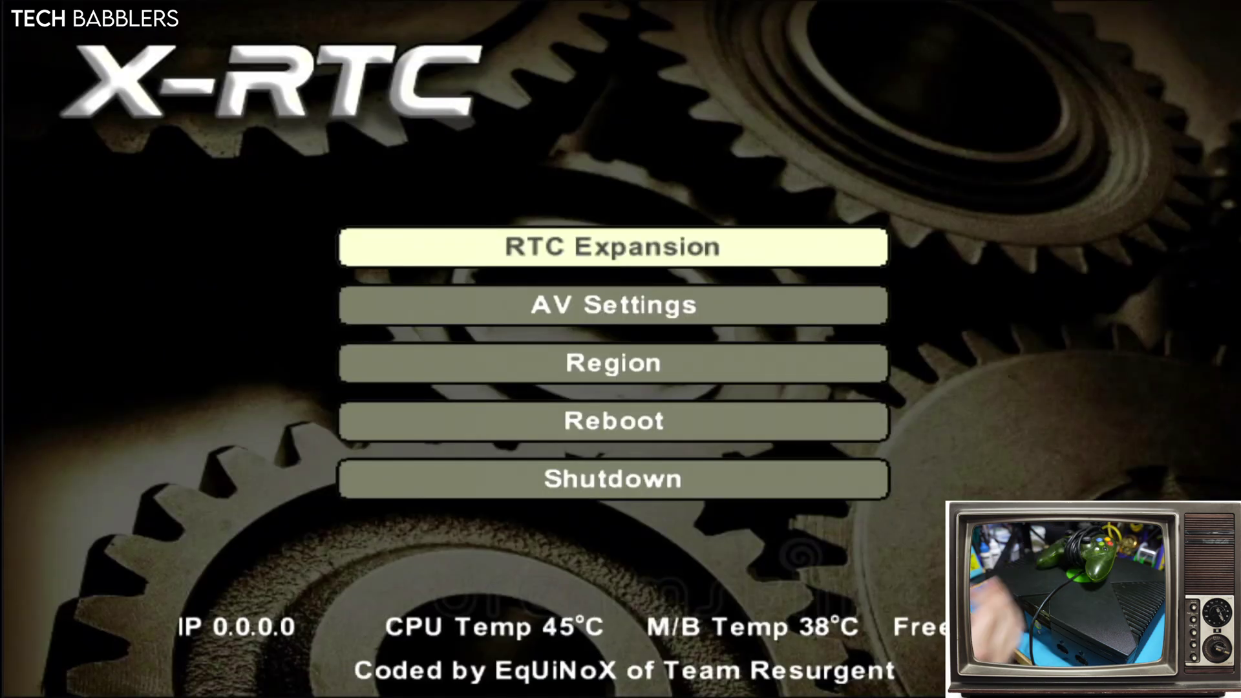
# Open the RTC Expansion settings in X-RTC
pyautogui.press('Down')
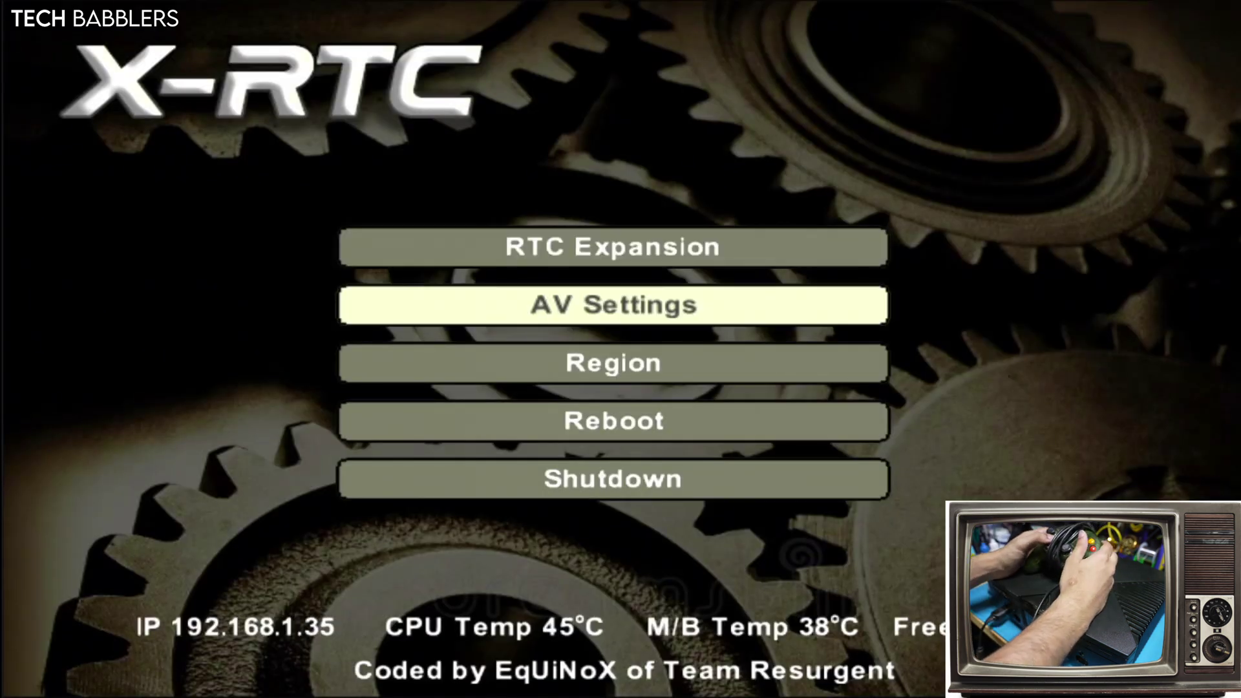
pyautogui.press('Up')
pyautogui.press('Return')
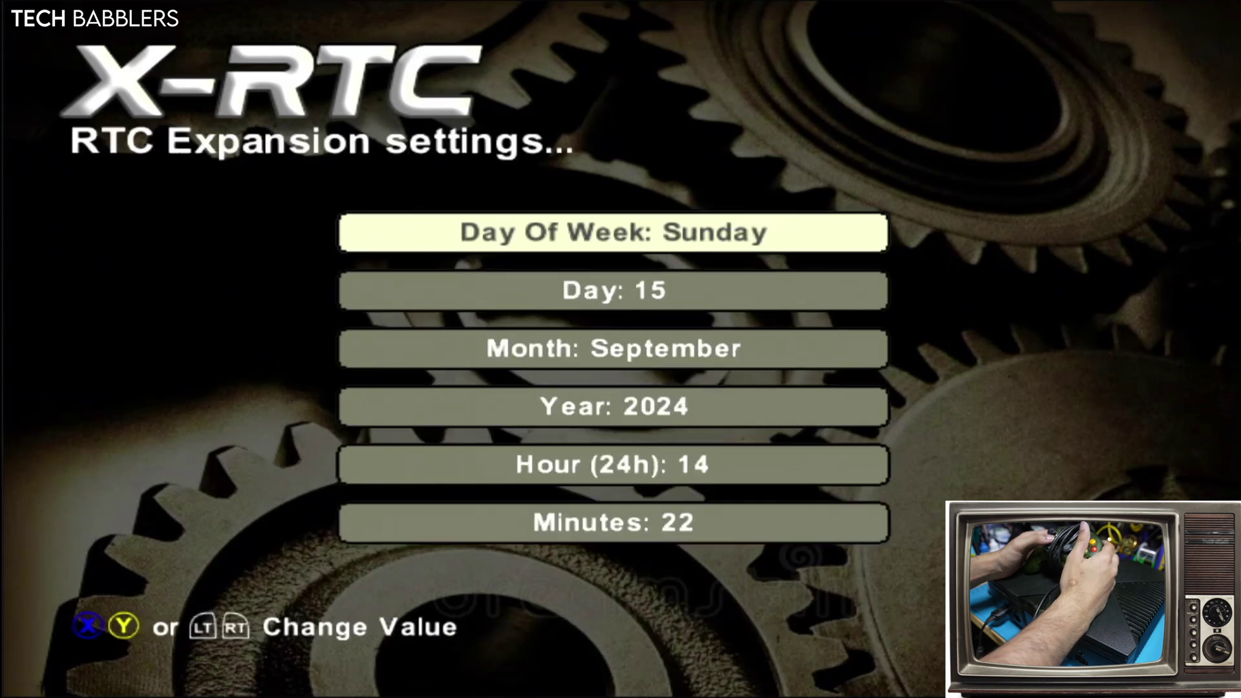
# Review the day of week, day, month, year, hour and minutes fields in the RTC Expansion settings
pyautogui.press('Down')
pyautogui.press('Down')
pyautogui.press('Down')
pyautogui.press('Down')
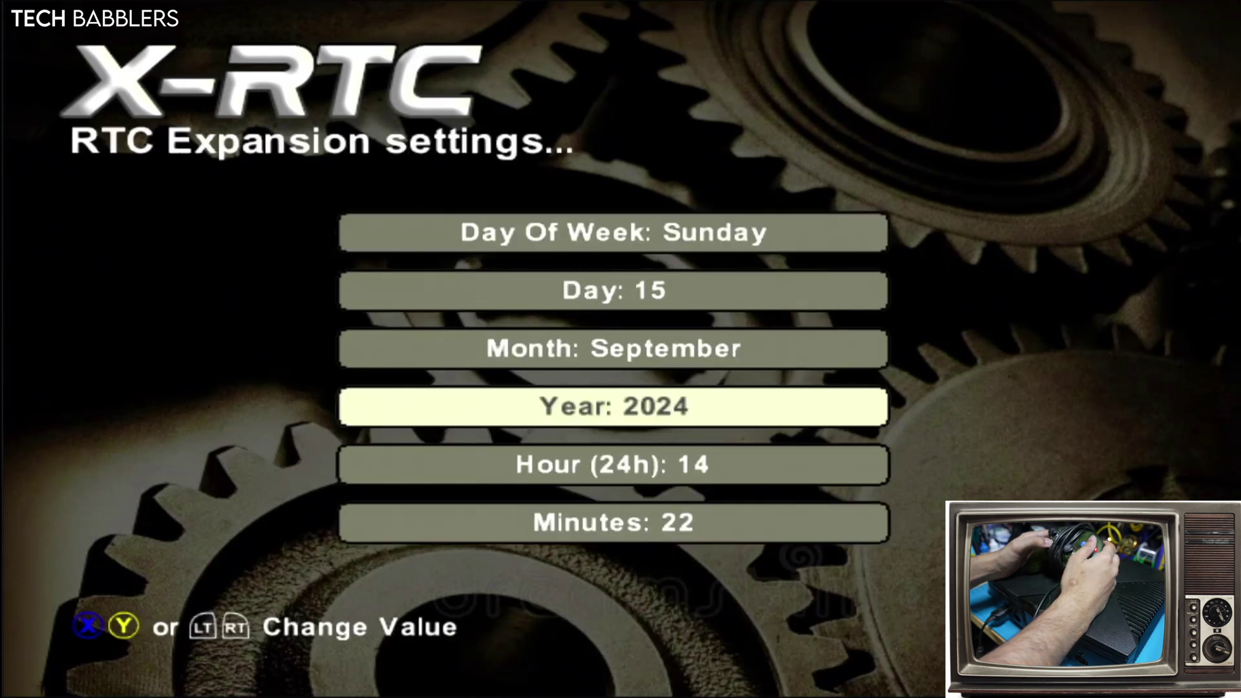
pyautogui.press('Up')
pyautogui.press('Up')
pyautogui.press('Up')
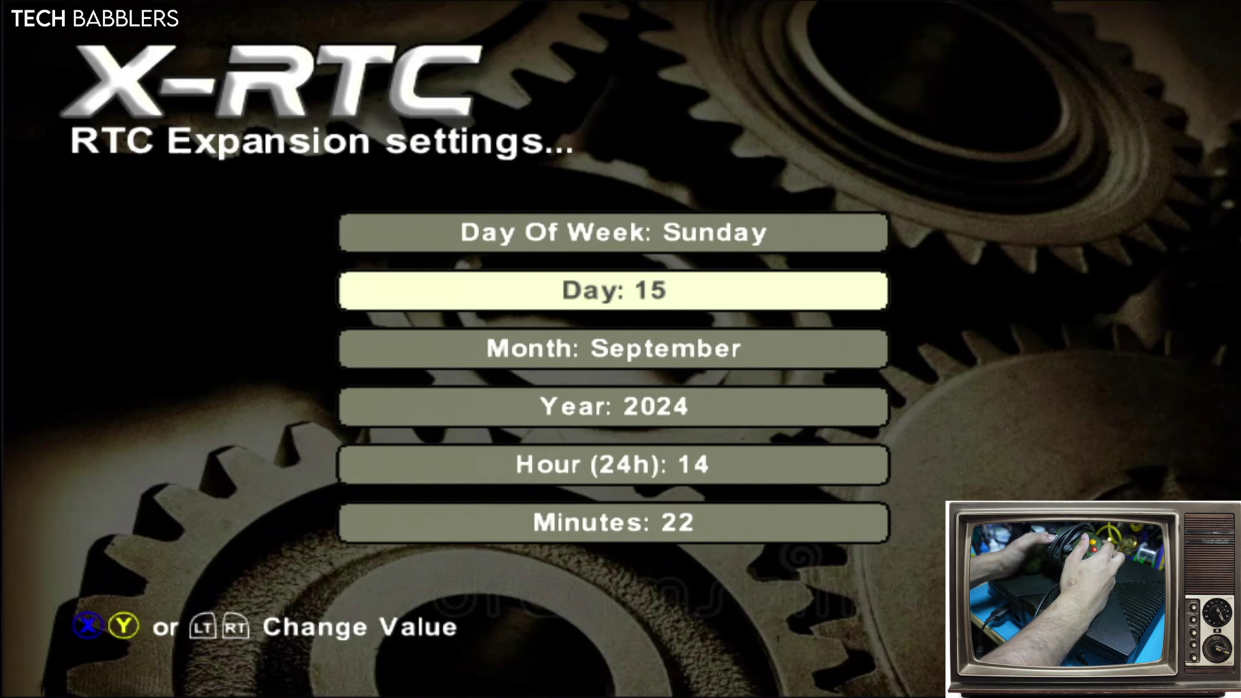
pyautogui.press('Up')
pyautogui.press('Down')
pyautogui.press('Down')
pyautogui.press('Down')
pyautogui.press('Down')
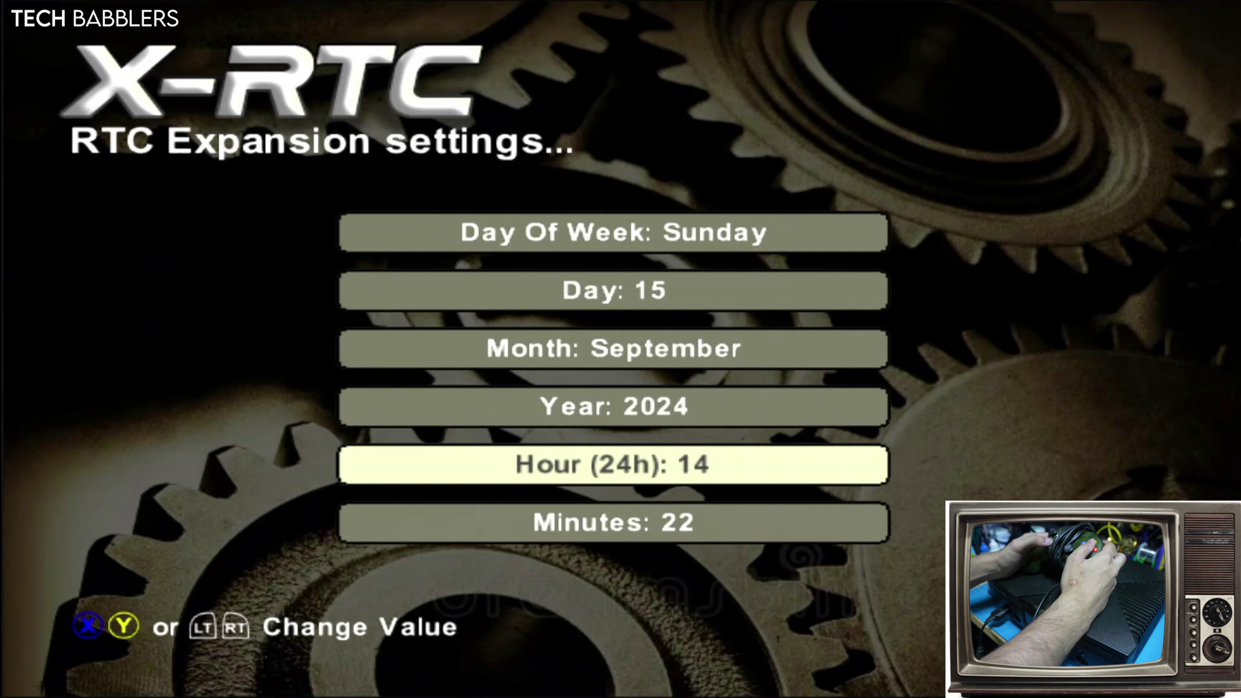
pyautogui.press('Down')
pyautogui.press('Up')
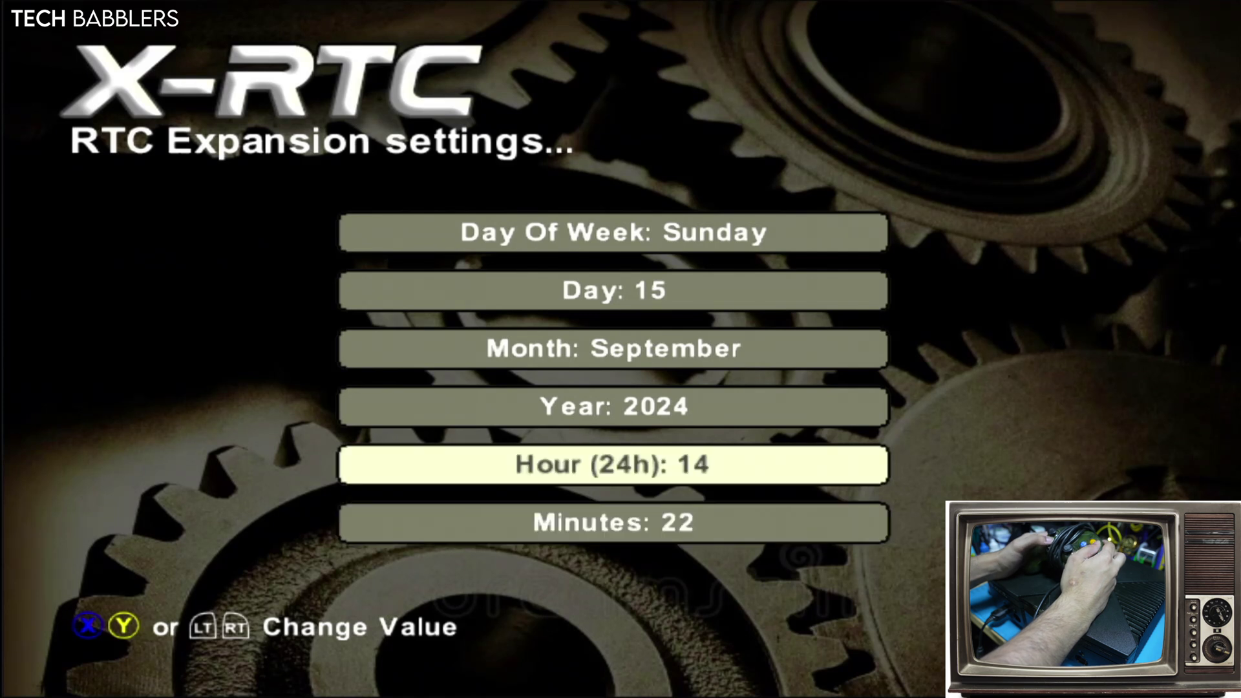
# Return to the X-RTC main menu and look over the AV Settings, Region and Reboot options
pyautogui.press('Escape')
pyautogui.press('Down')
pyautogui.press('Down')
pyautogui.press('Down')
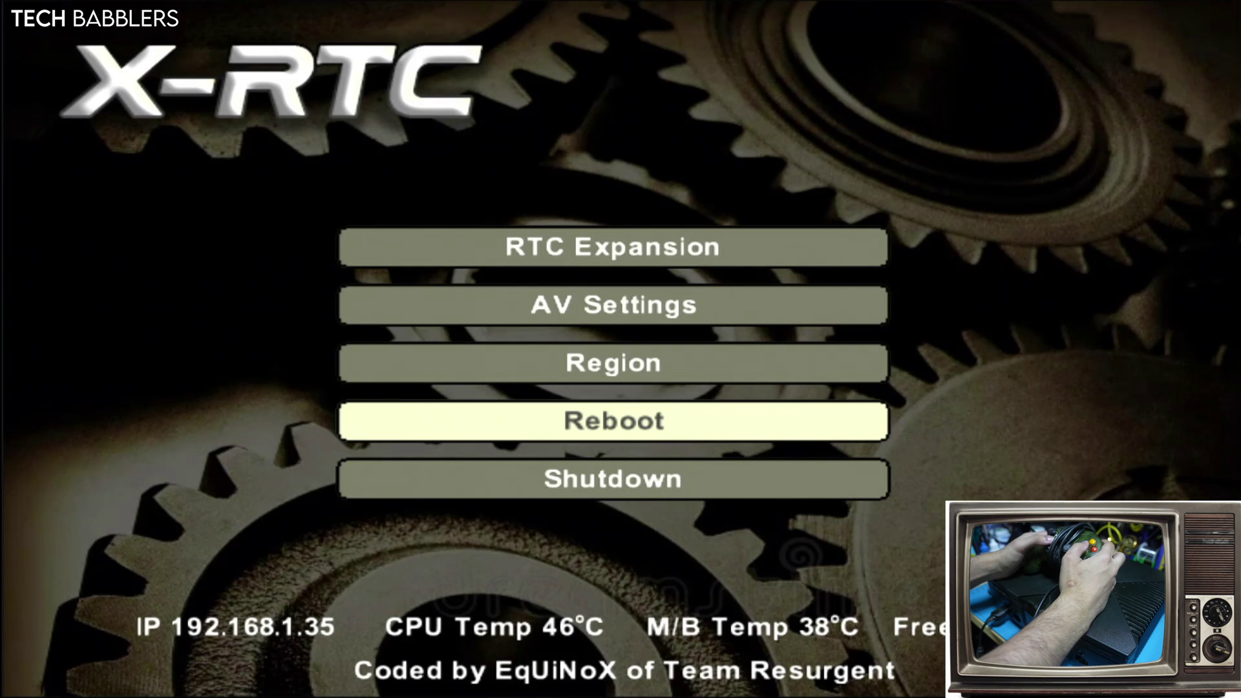
pyautogui.press('Up')
pyautogui.press('Up')
pyautogui.press('Down')
pyautogui.press('Down')
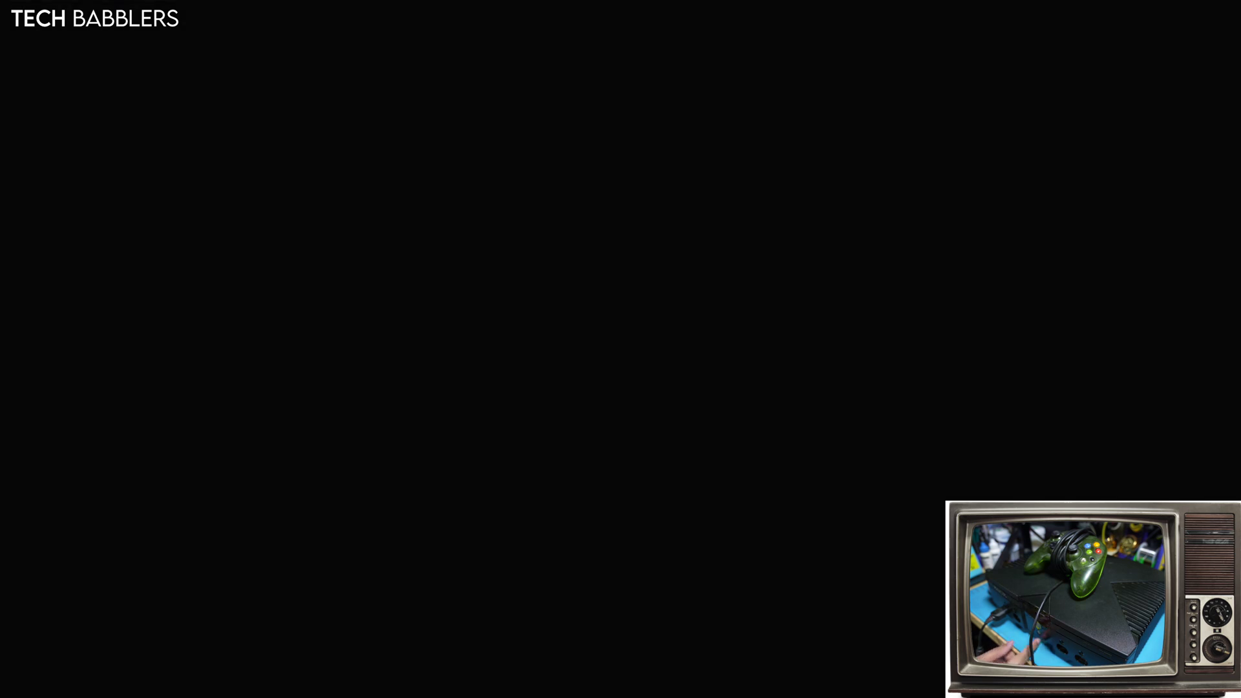
# Launch the Cerbios bank from PrometheOS and enter XBMC4Gamers
pyautogui.press('Return')
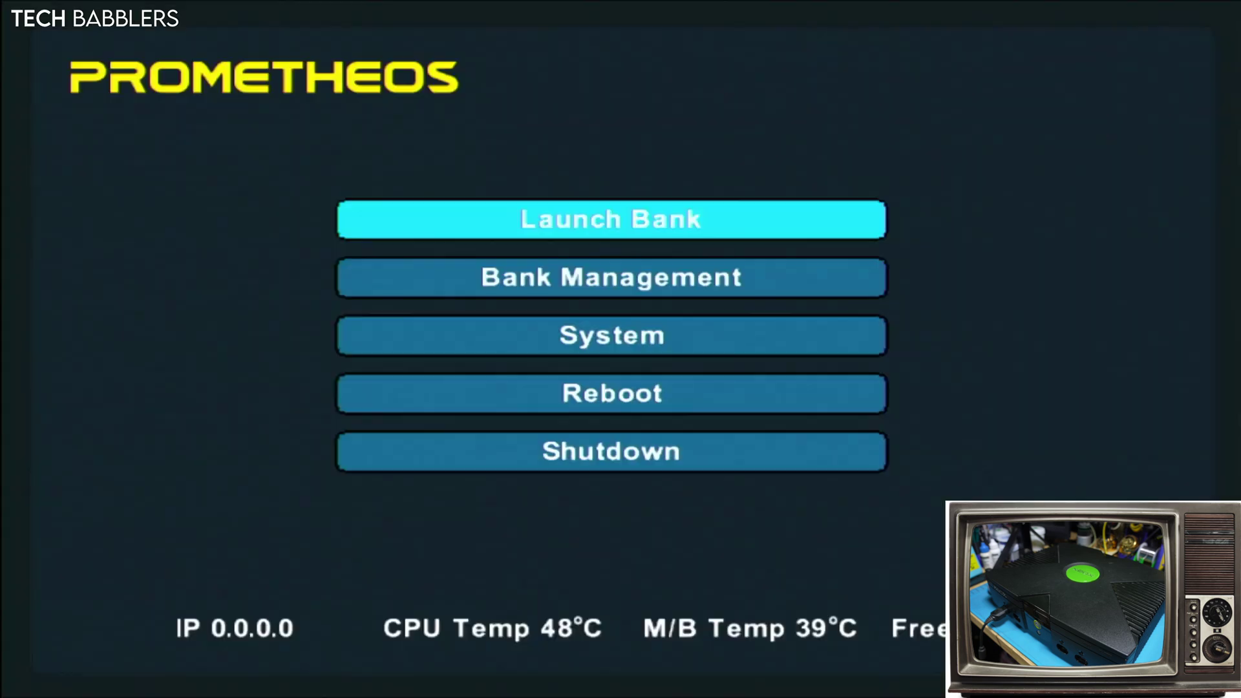
pyautogui.press('Return')
pyautogui.press('Return')
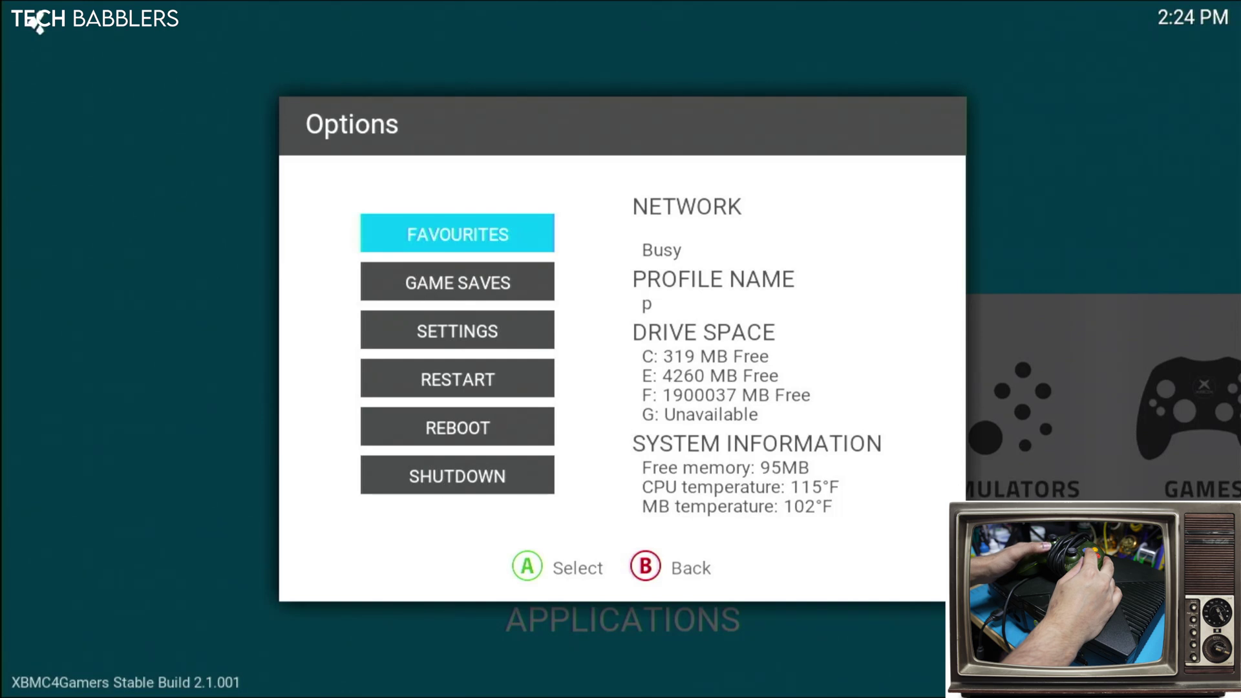
# Open the Appearance settings in XBMC4Gamers
pyautogui.press('Down')
pyautogui.press('Down')
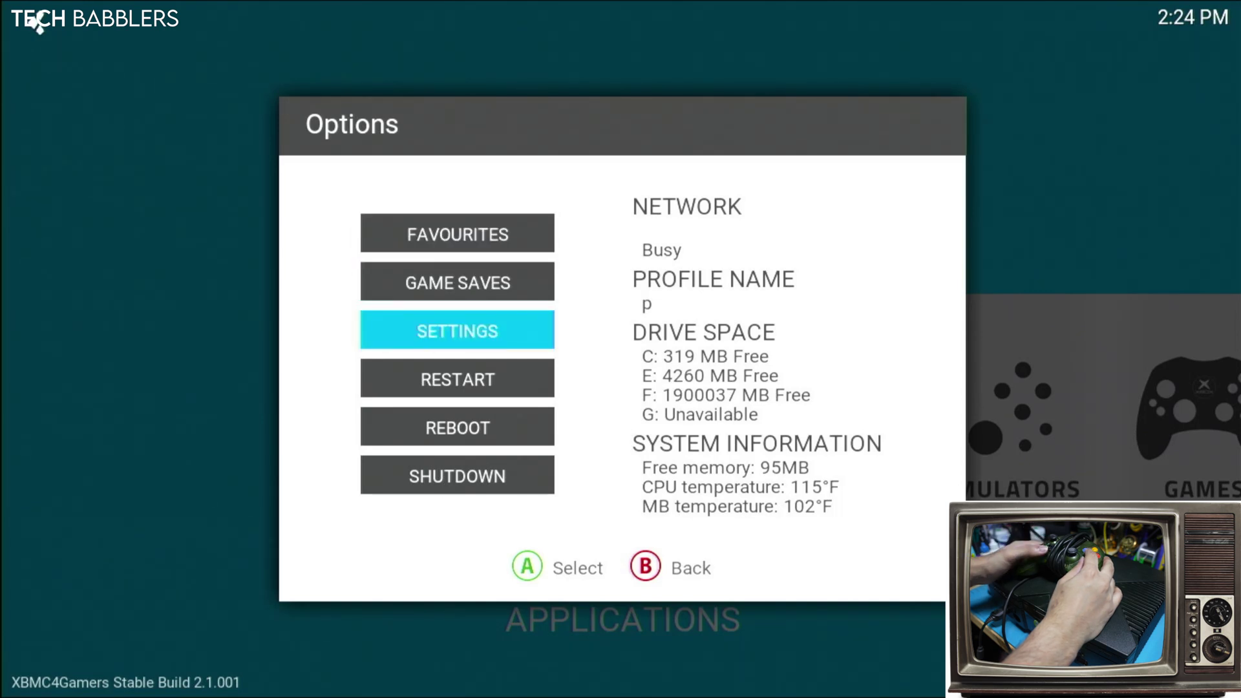
pyautogui.press('Return')
pyautogui.press('Down')
pyautogui.press('Down')
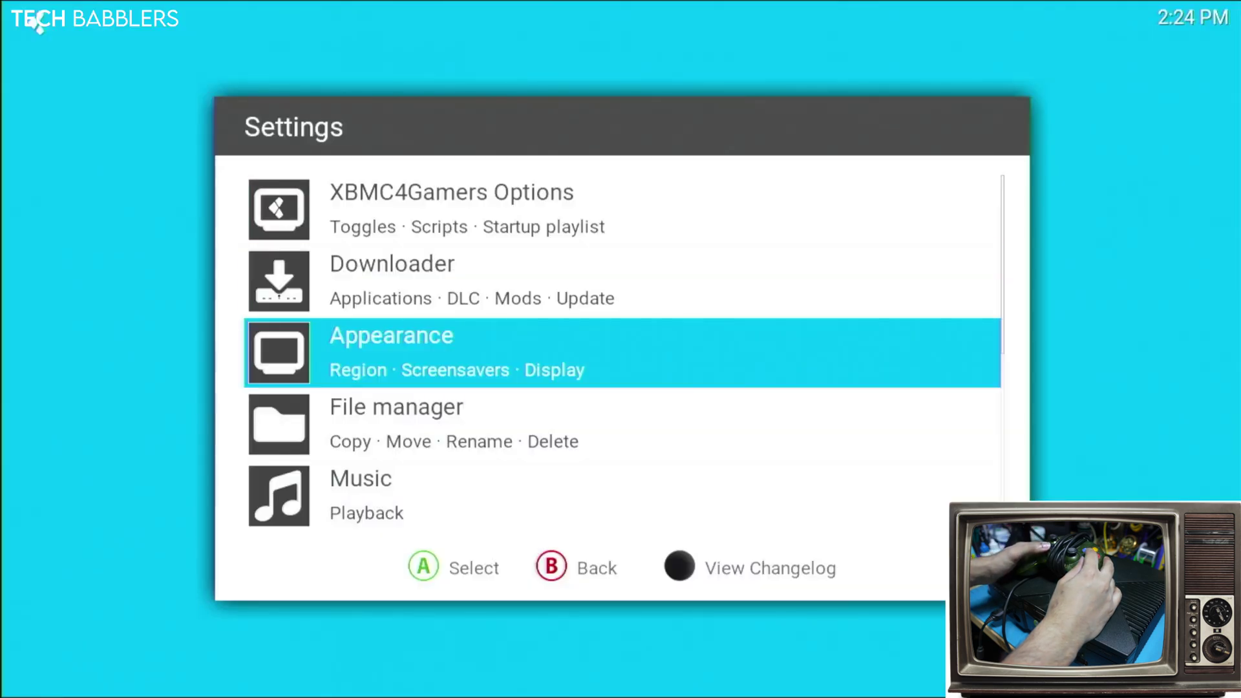
pyautogui.press('Return')
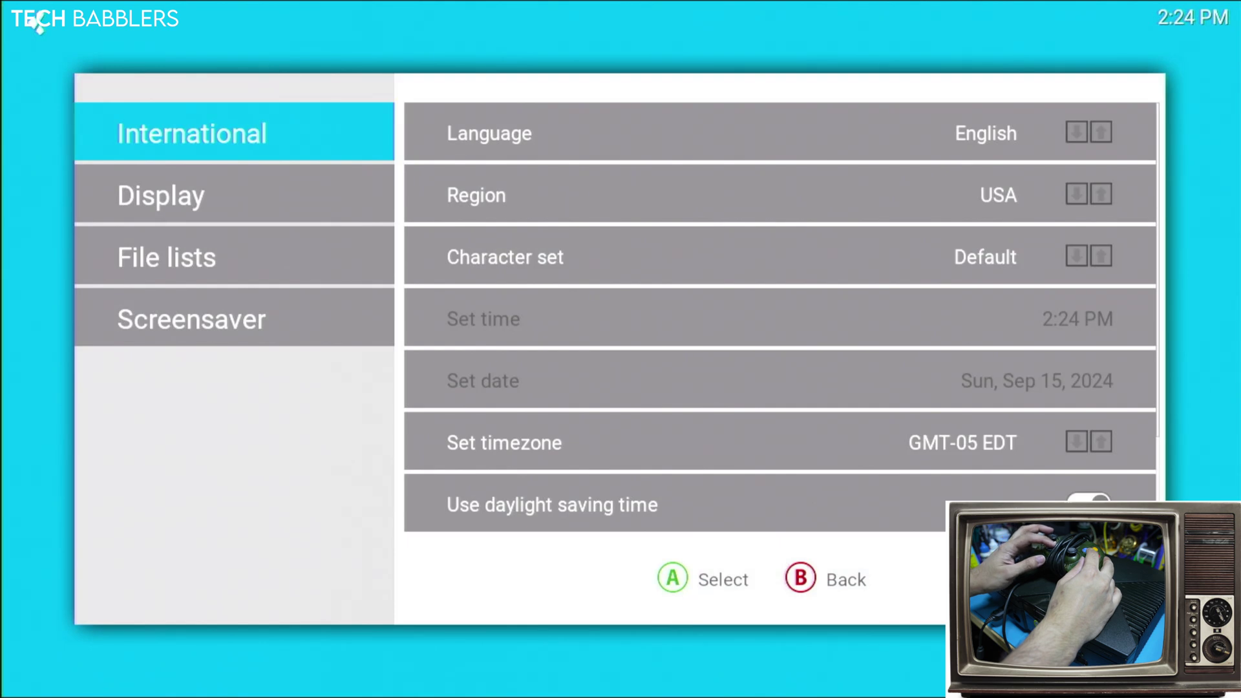
# Examine the time, date, timezone and daylight saving options in the International settings
pyautogui.press('Right')
pyautogui.press('Down')
pyautogui.press('Down')
pyautogui.press('Down')
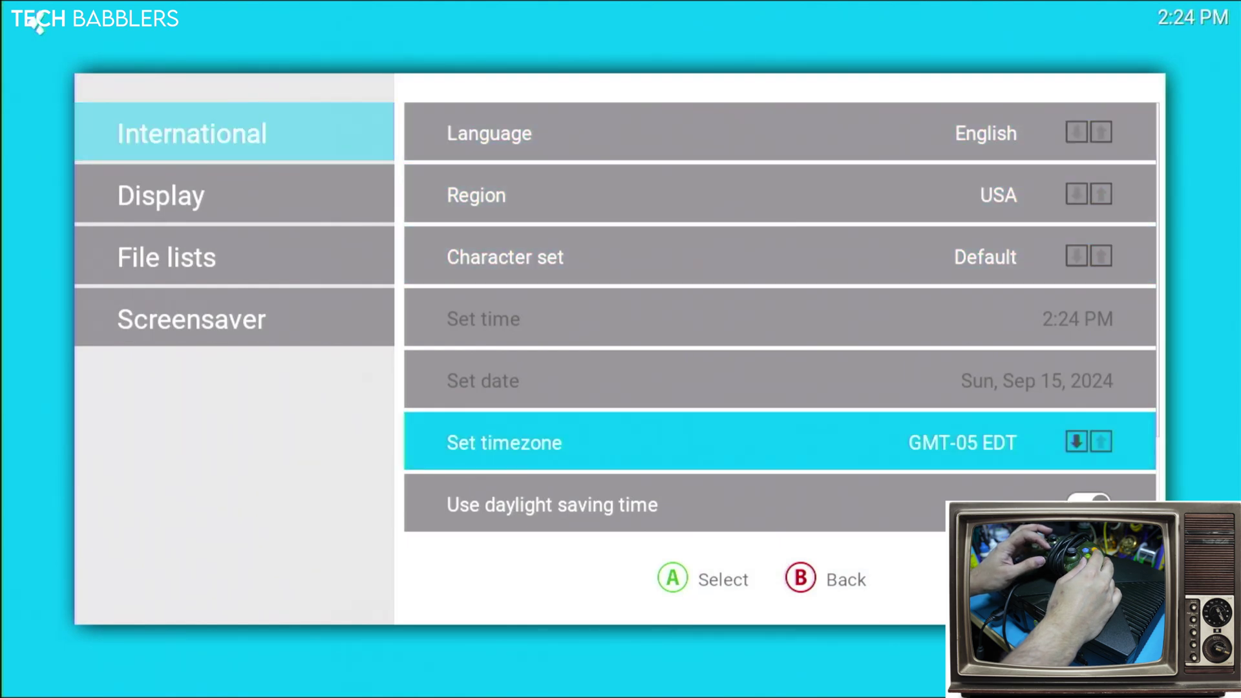
pyautogui.press('Down')
pyautogui.press('Down')
pyautogui.press('Down')
pyautogui.press('Down')
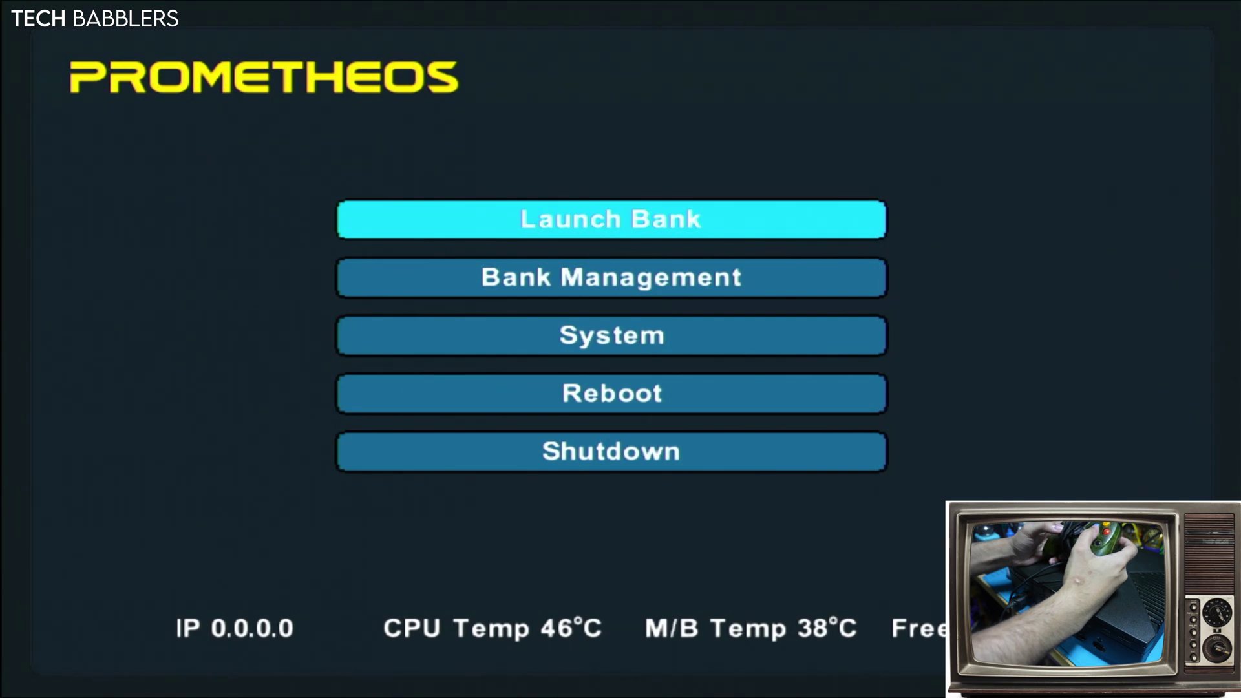
# Check the RTC Expansion entry in PrometheOS's console system info, and return to the main menu
pyautogui.press('Down')
pyautogui.press('Down')
pyautogui.press('Return')
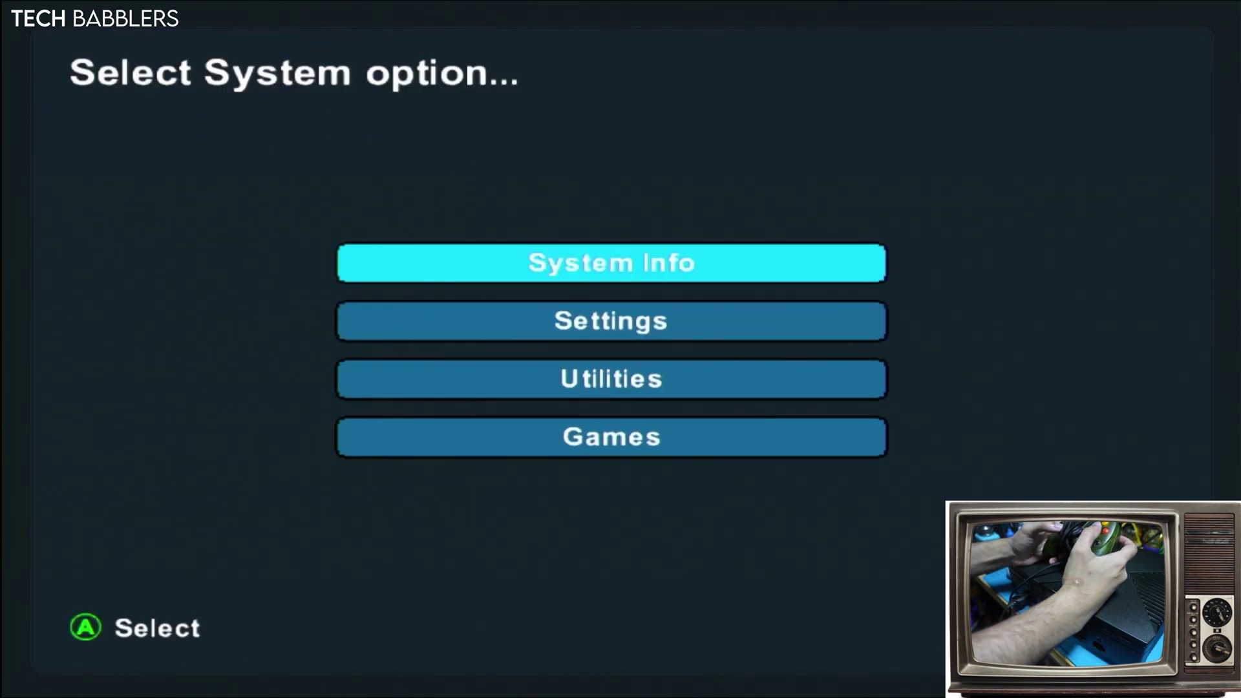
pyautogui.press('Return')
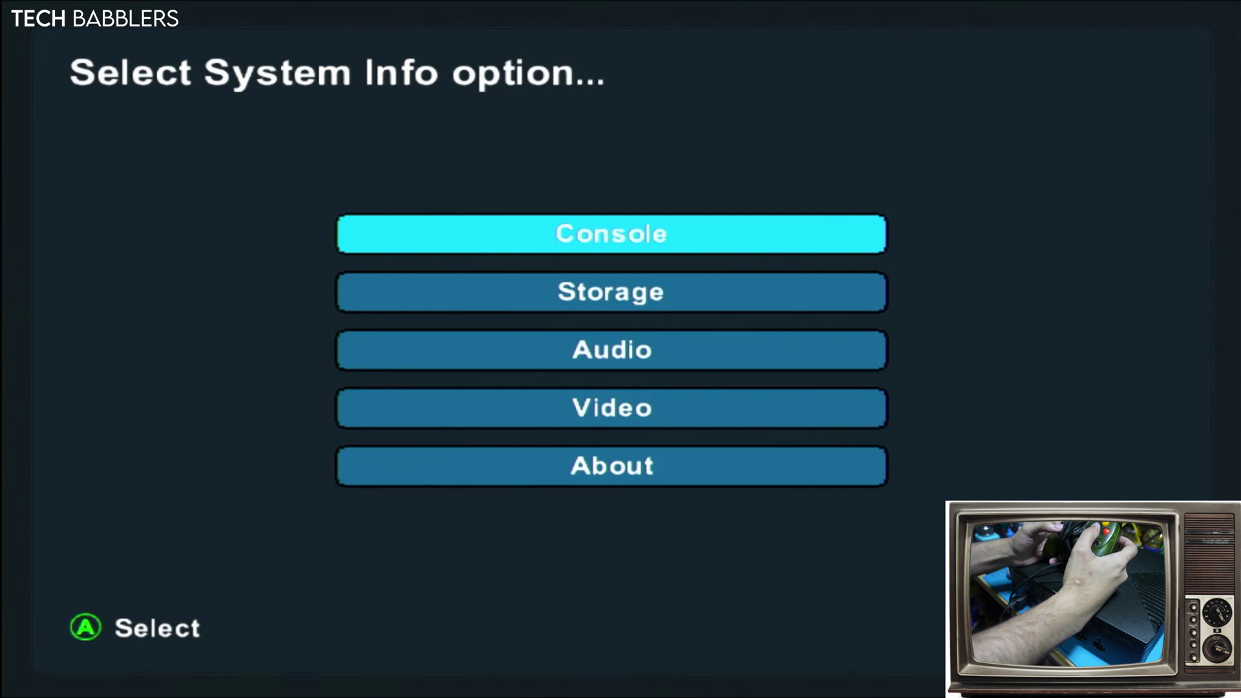
pyautogui.press('Return')
pyautogui.press('Down')
pyautogui.press('Down')
pyautogui.press('Down')
pyautogui.press('Down')
pyautogui.press('Down')
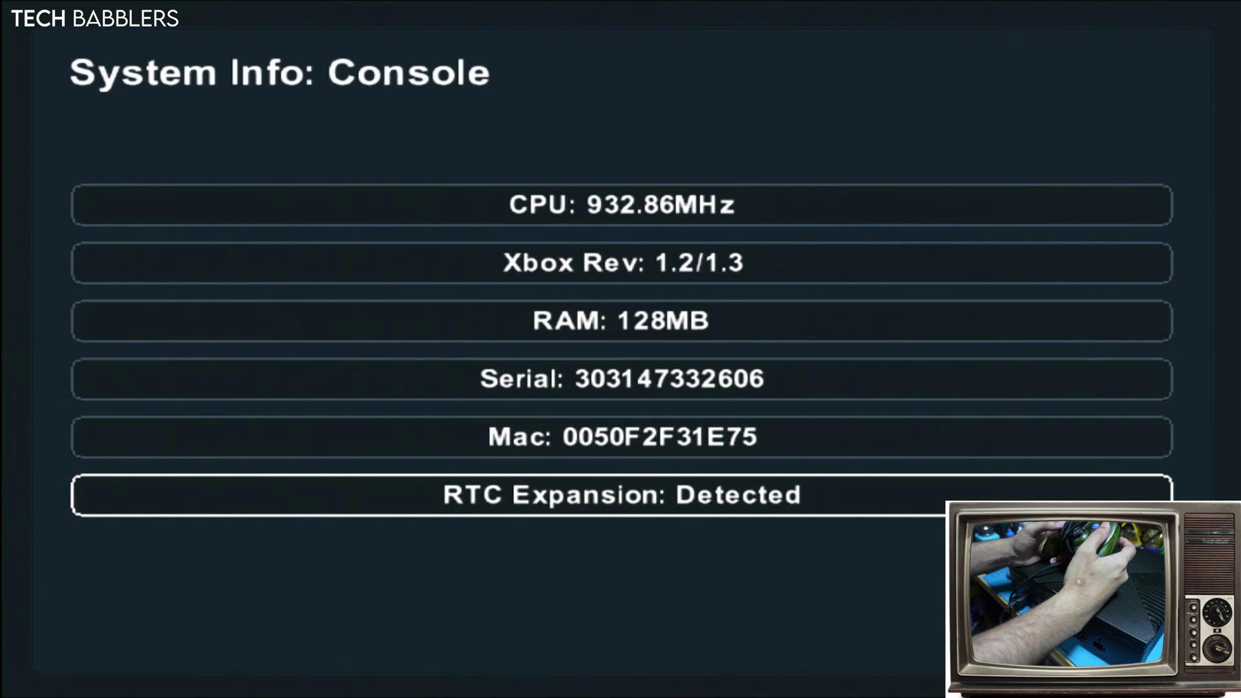
pyautogui.press('Escape')
pyautogui.press('Escape')
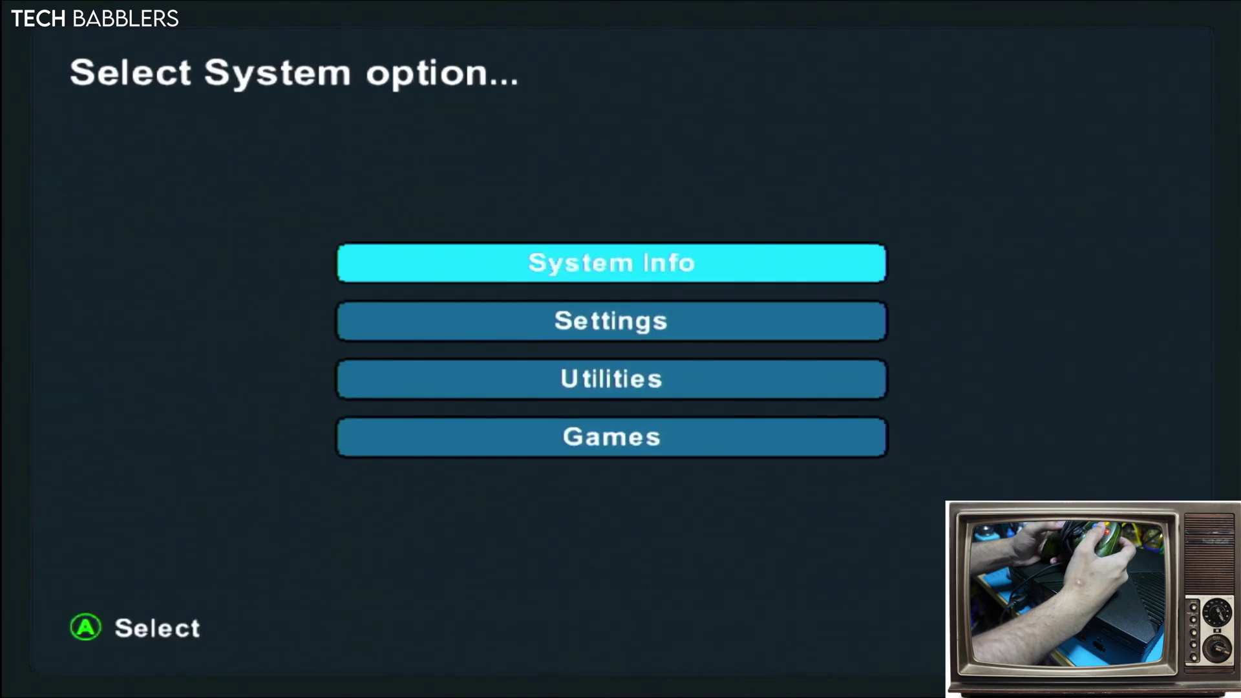
pyautogui.press('Escape')
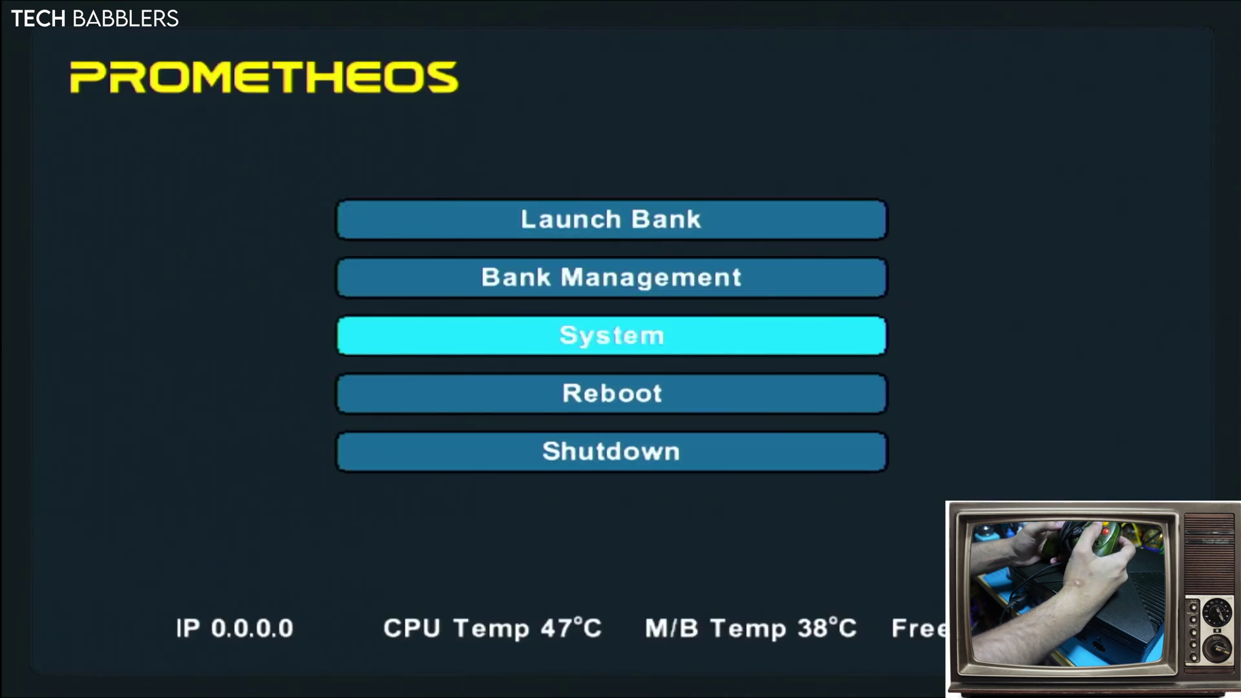
# Open the PrometheOS options within the system settings
pyautogui.press('Return')
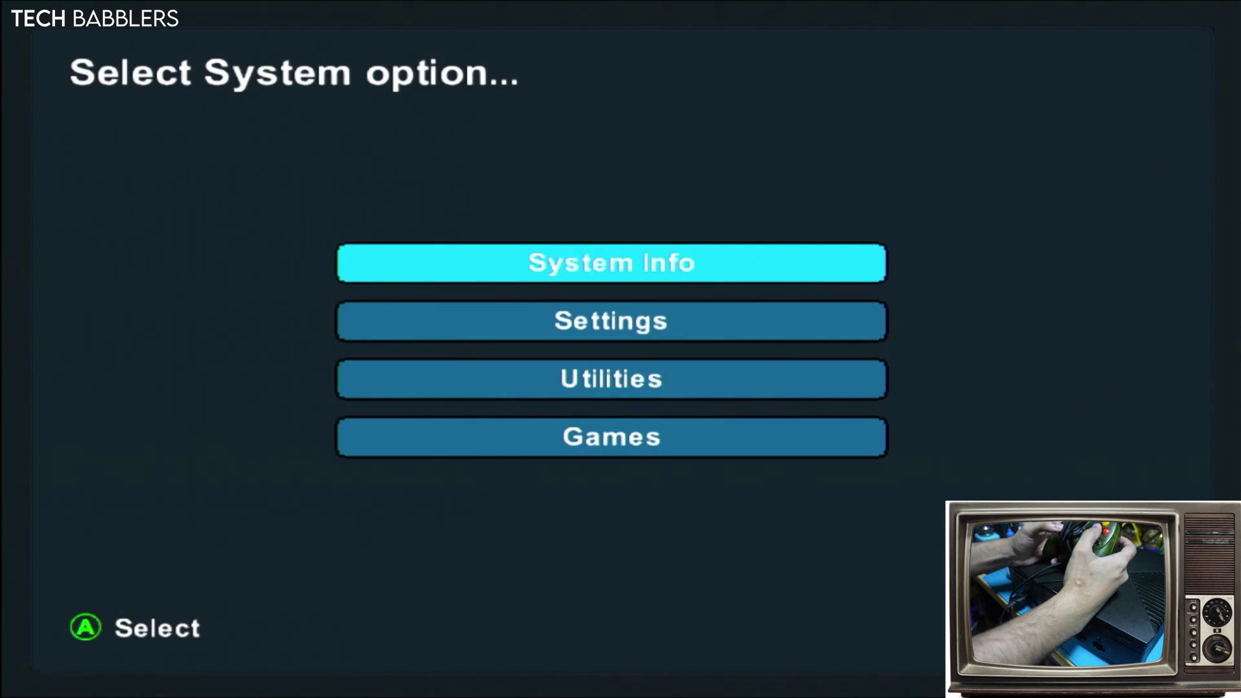
pyautogui.press('Return')
pyautogui.press('Escape')
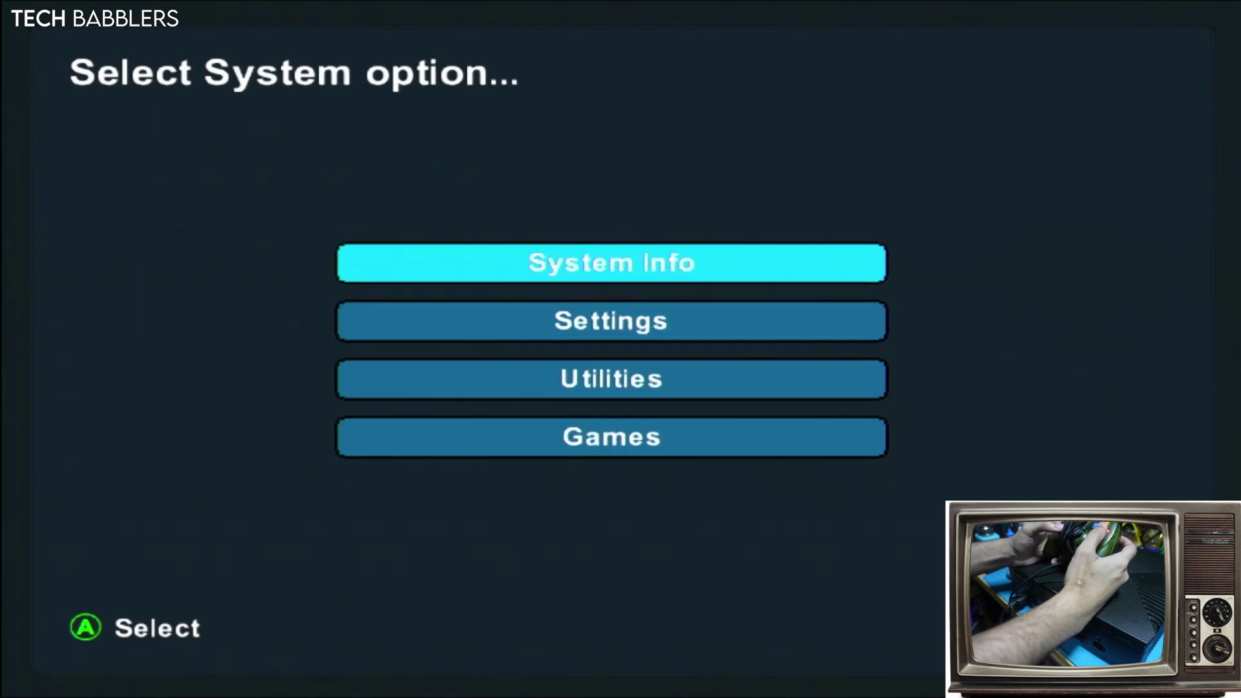
pyautogui.press('Down')
pyautogui.press('Return')
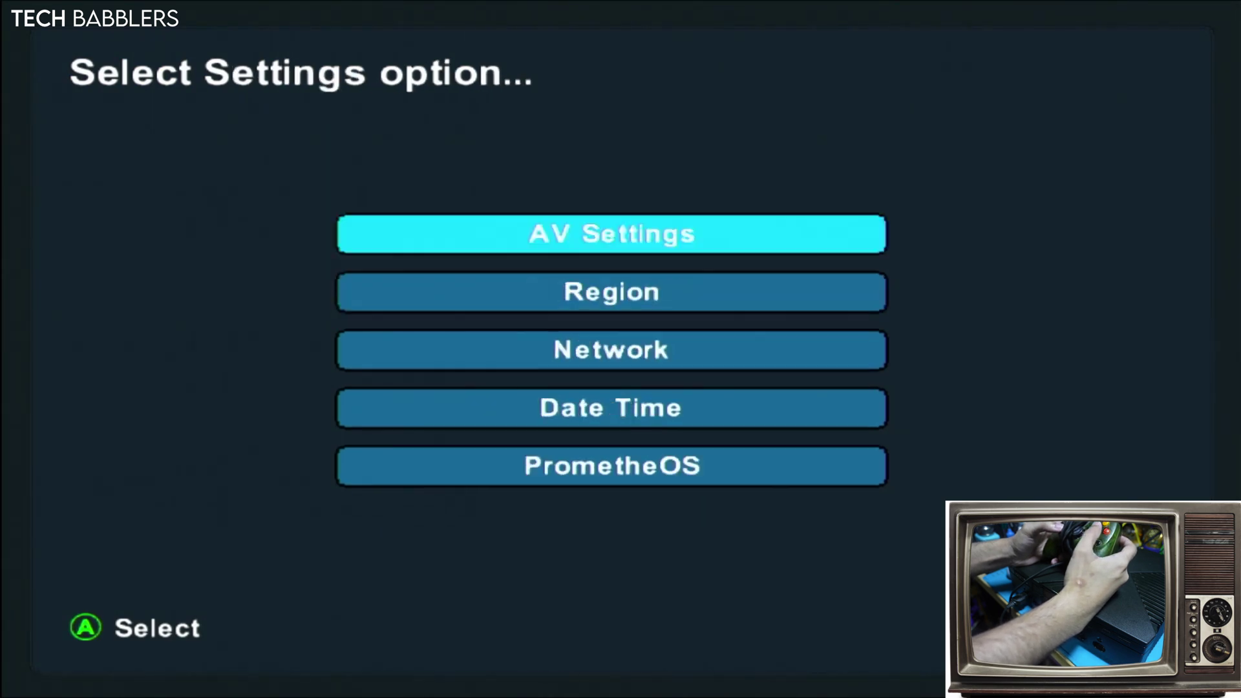
pyautogui.press('Down')
pyautogui.press('Down')
pyautogui.press('Down')
pyautogui.press('Down')
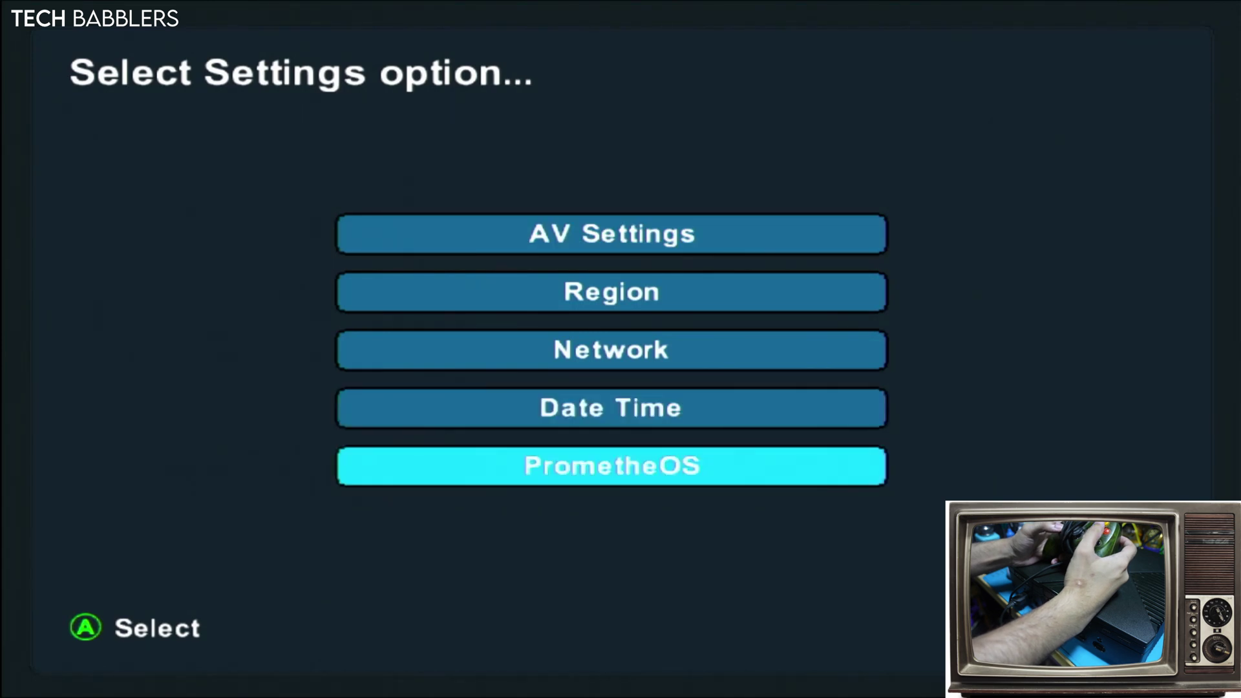
pyautogui.press('Return')
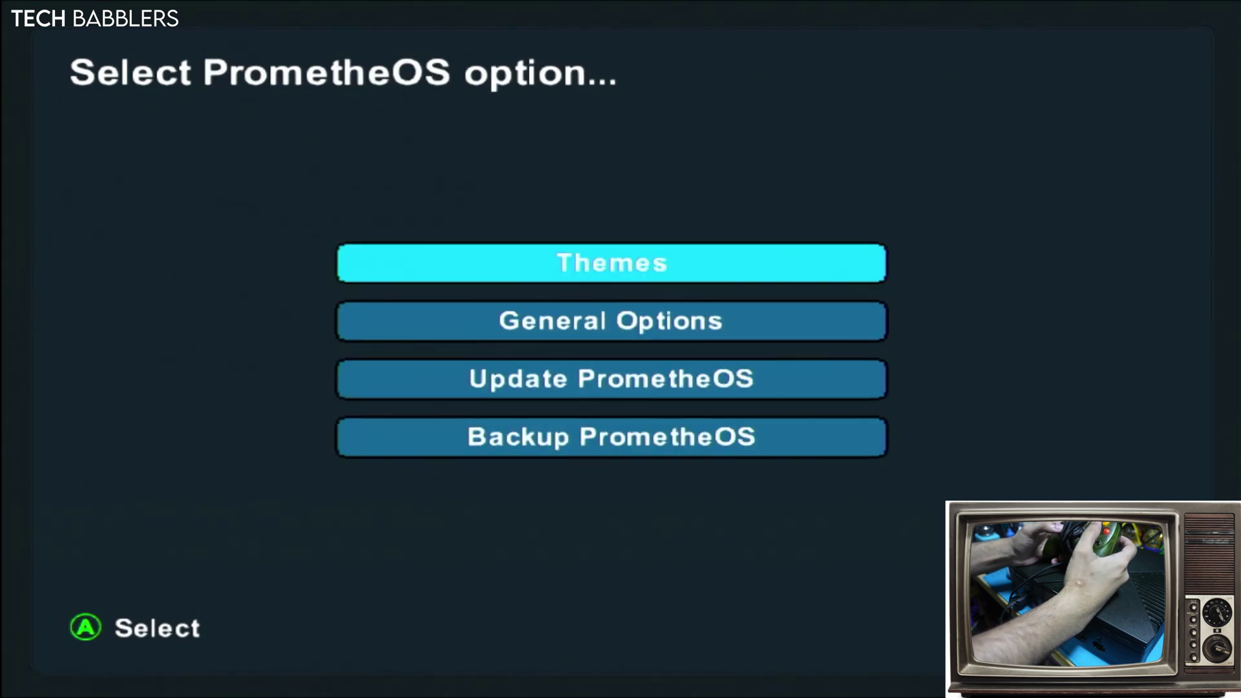
# Set RTC Enabled to Yes in the Miscellaneous Options of General Options, and return to the System options
pyautogui.press('Down')
pyautogui.press('Return')
pyautogui.press('Down')
pyautogui.press('Down')
pyautogui.press('Down')
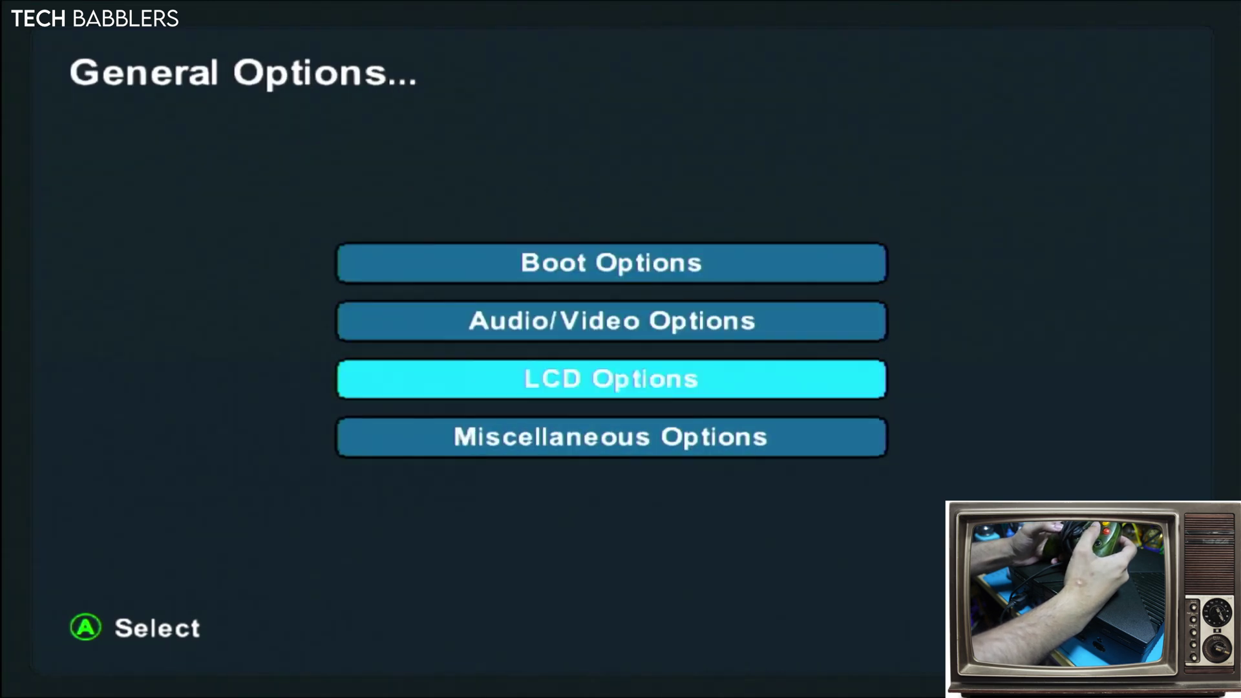
pyautogui.press('Return')
pyautogui.press('Down')
pyautogui.press('Down')
pyautogui.press('Down')
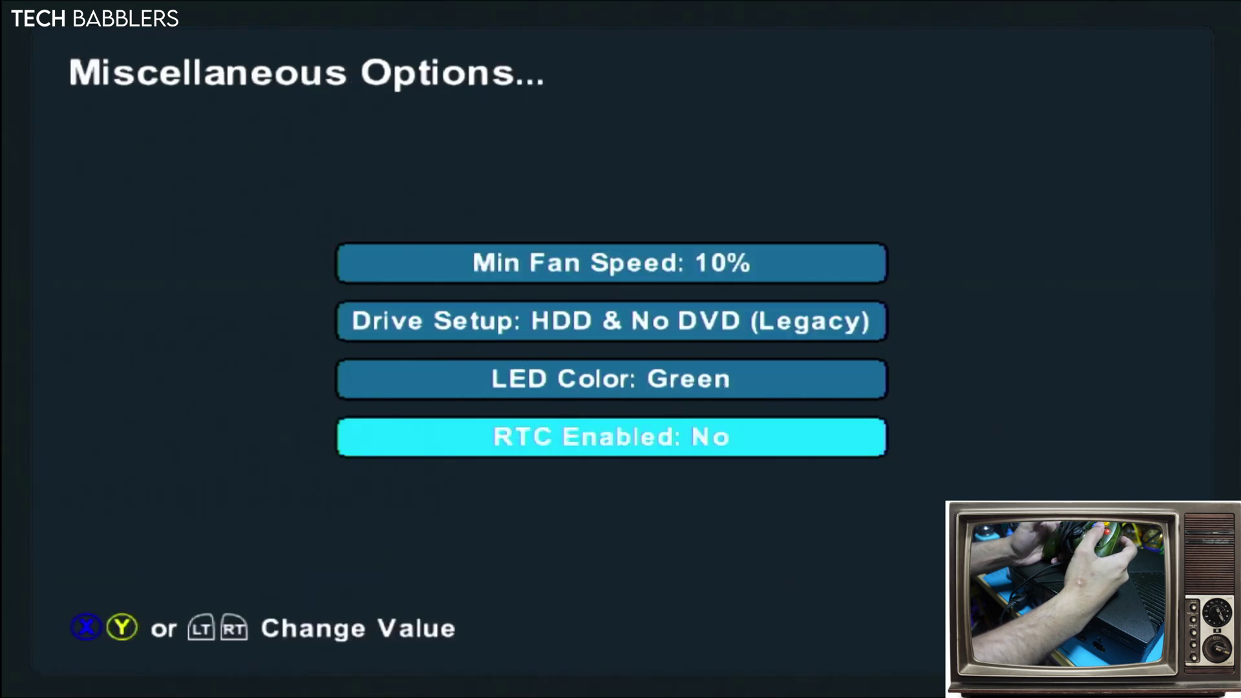
pyautogui.press('Right')
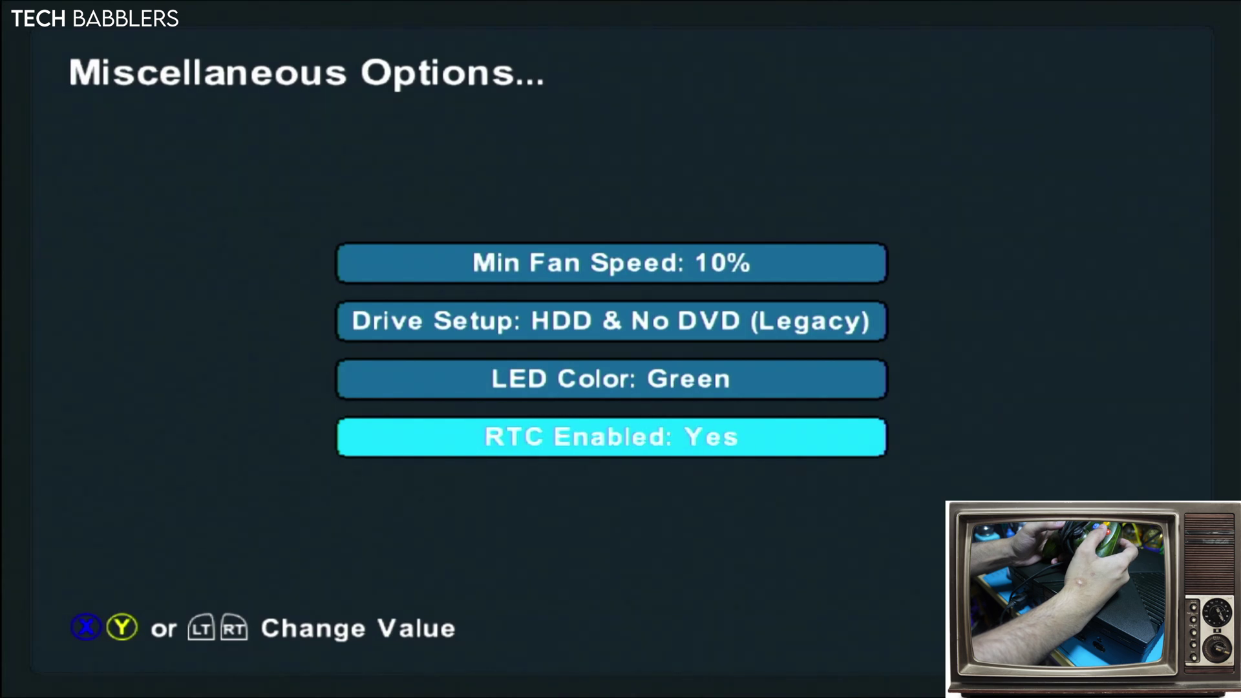
pyautogui.press('Escape')
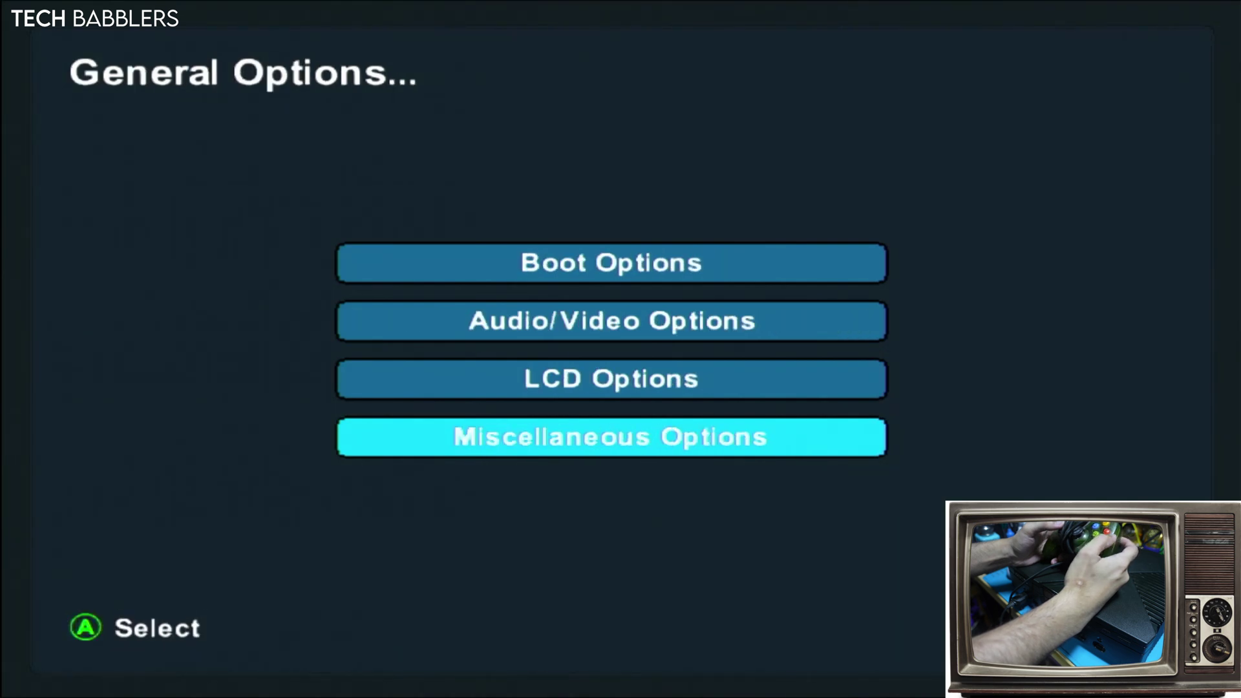
pyautogui.press('Escape')
pyautogui.press('Escape')
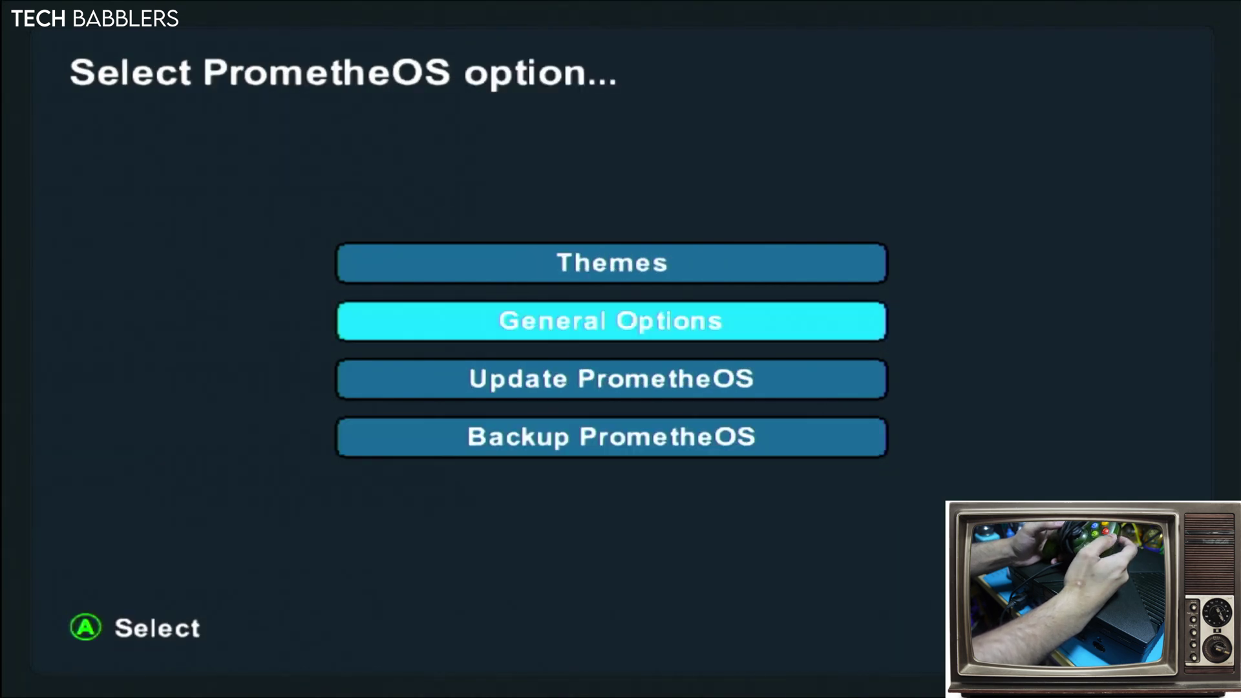
pyautogui.press('Escape')
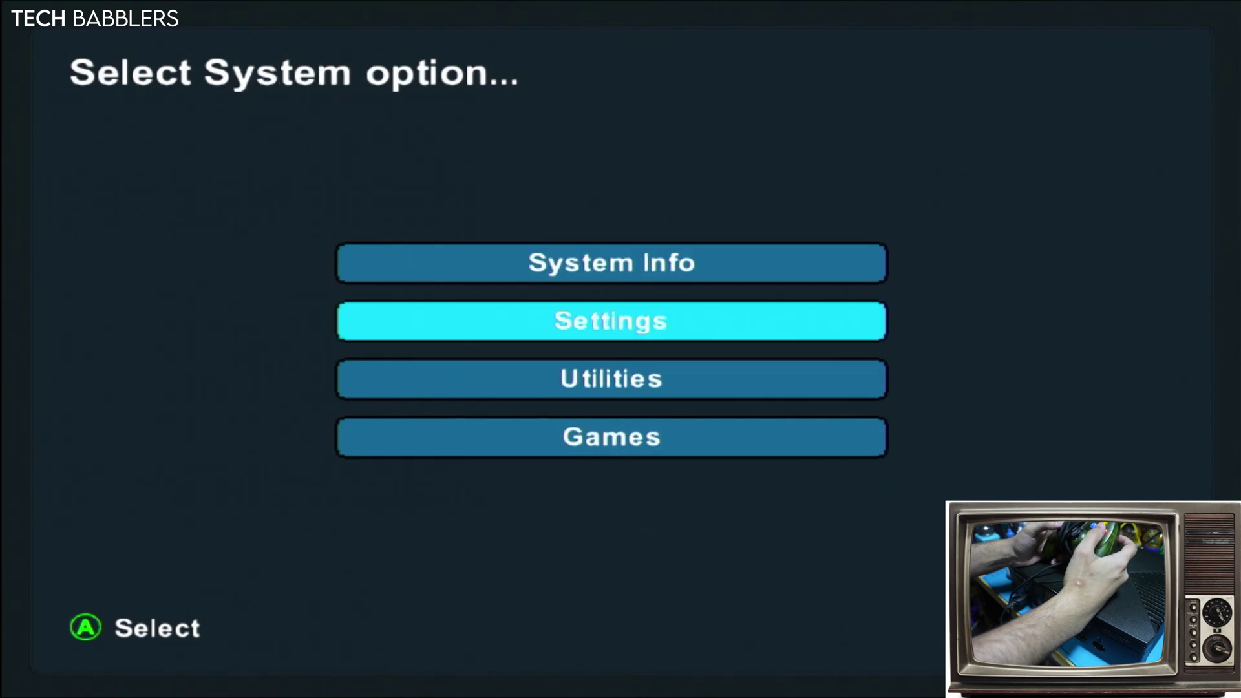
# Open the RTC Expansion settings from the system settings
pyautogui.press('Return')
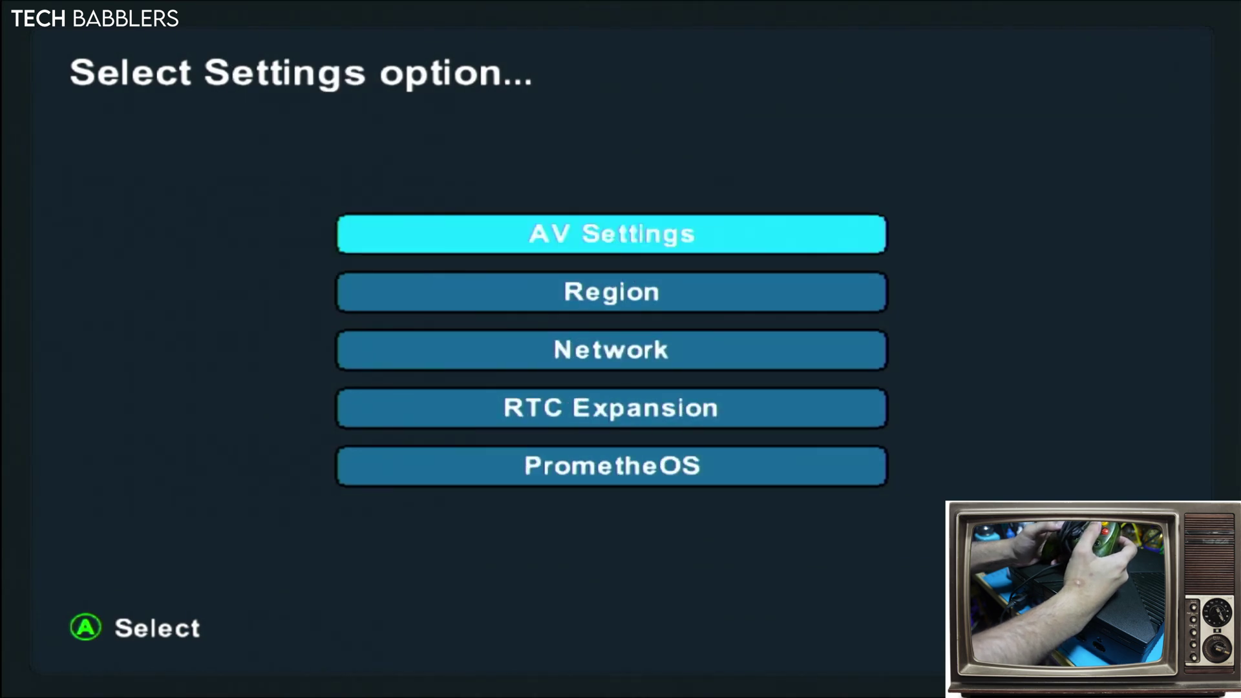
pyautogui.press('Down')
pyautogui.press('Down')
pyautogui.press('Down')
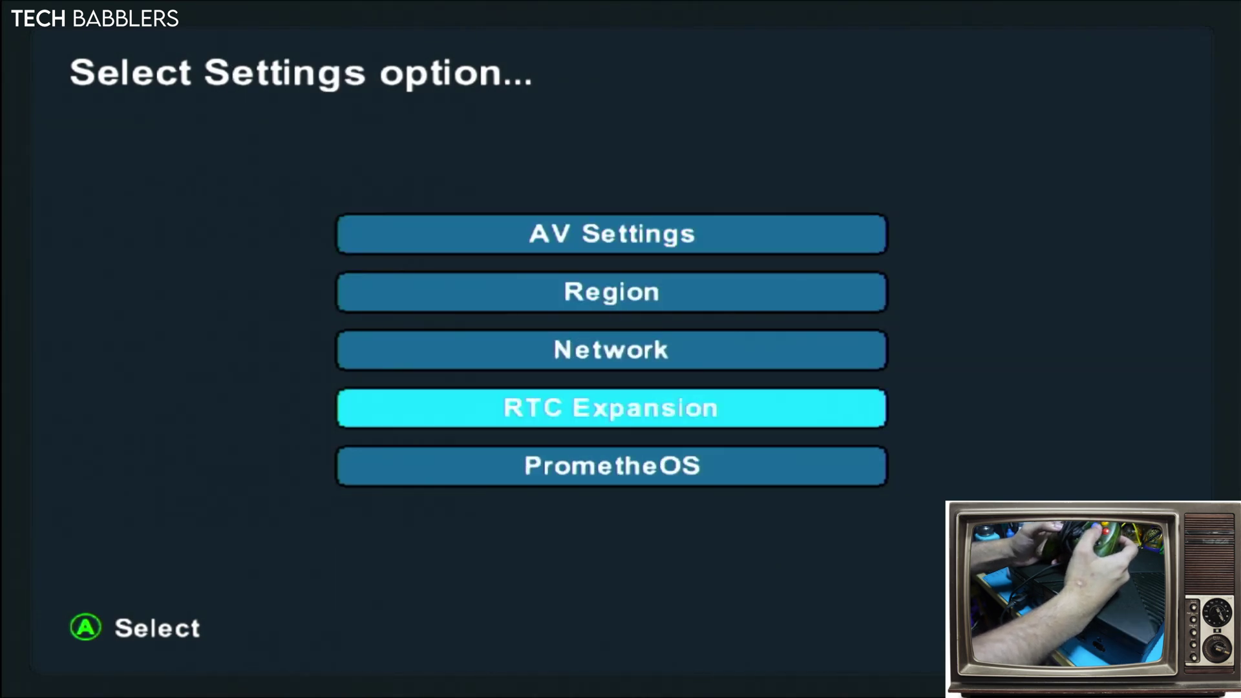
pyautogui.press('Return')
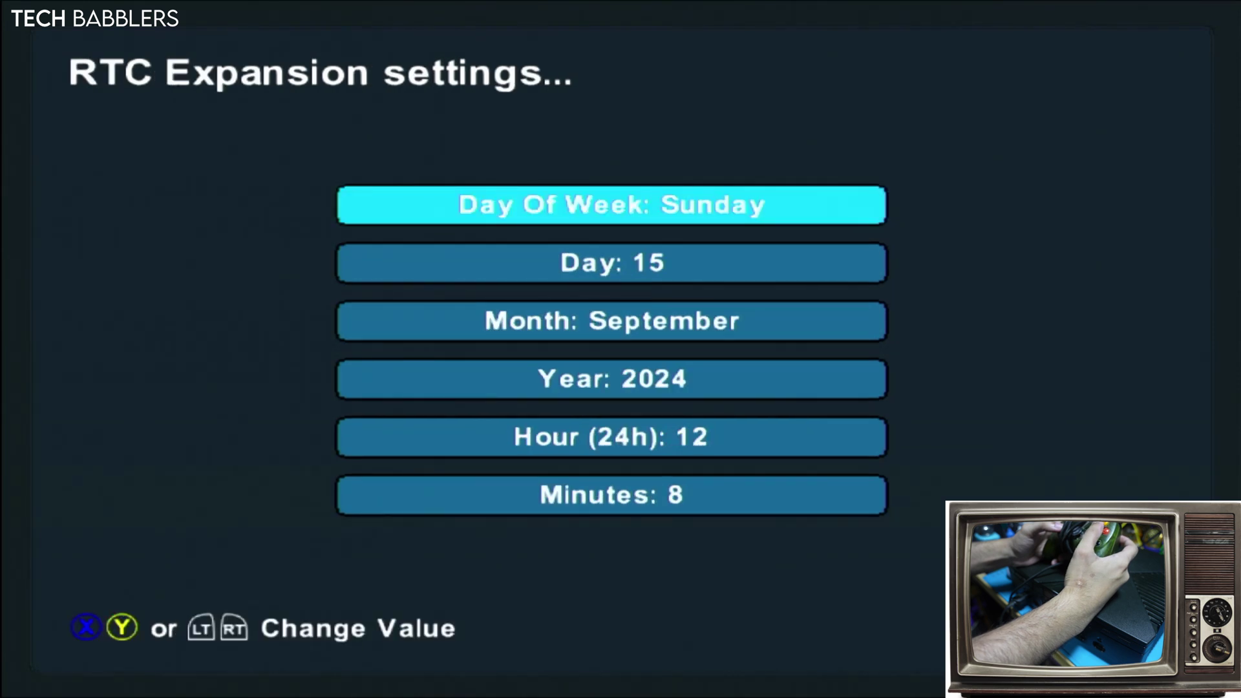
# Review the day of week, date, hour and minutes fields in the RTC Expansion settings, and leave them
pyautogui.press('Down')
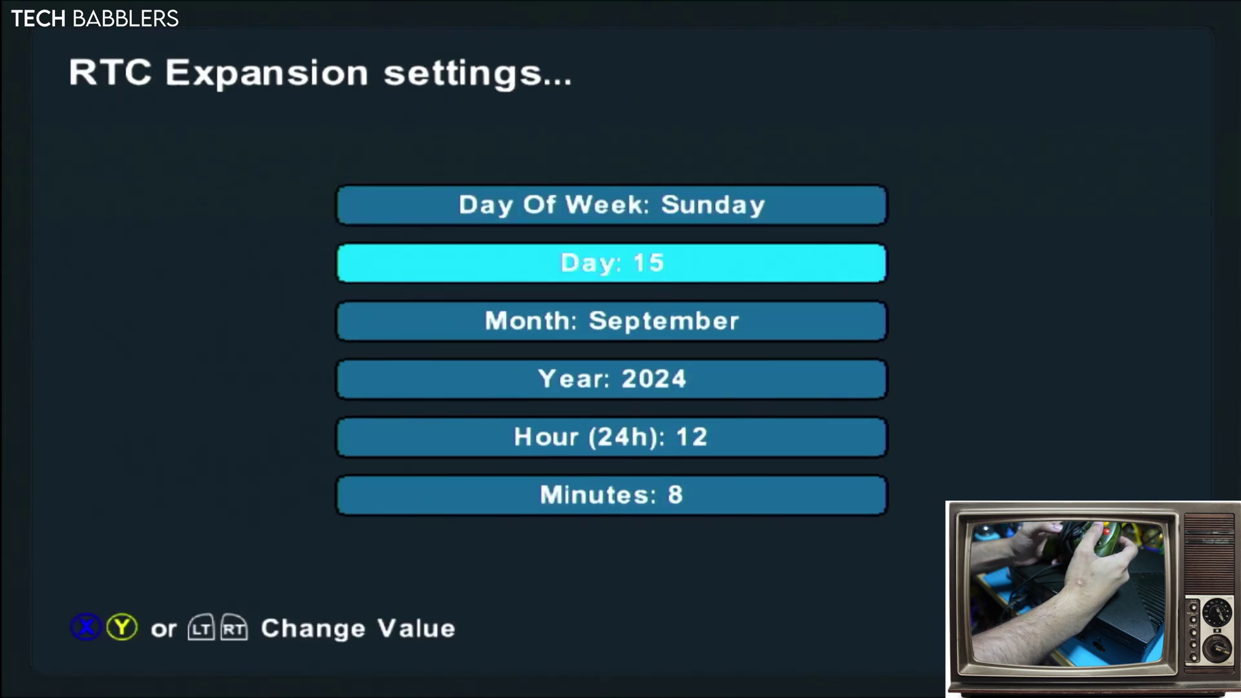
pyautogui.press('Up')
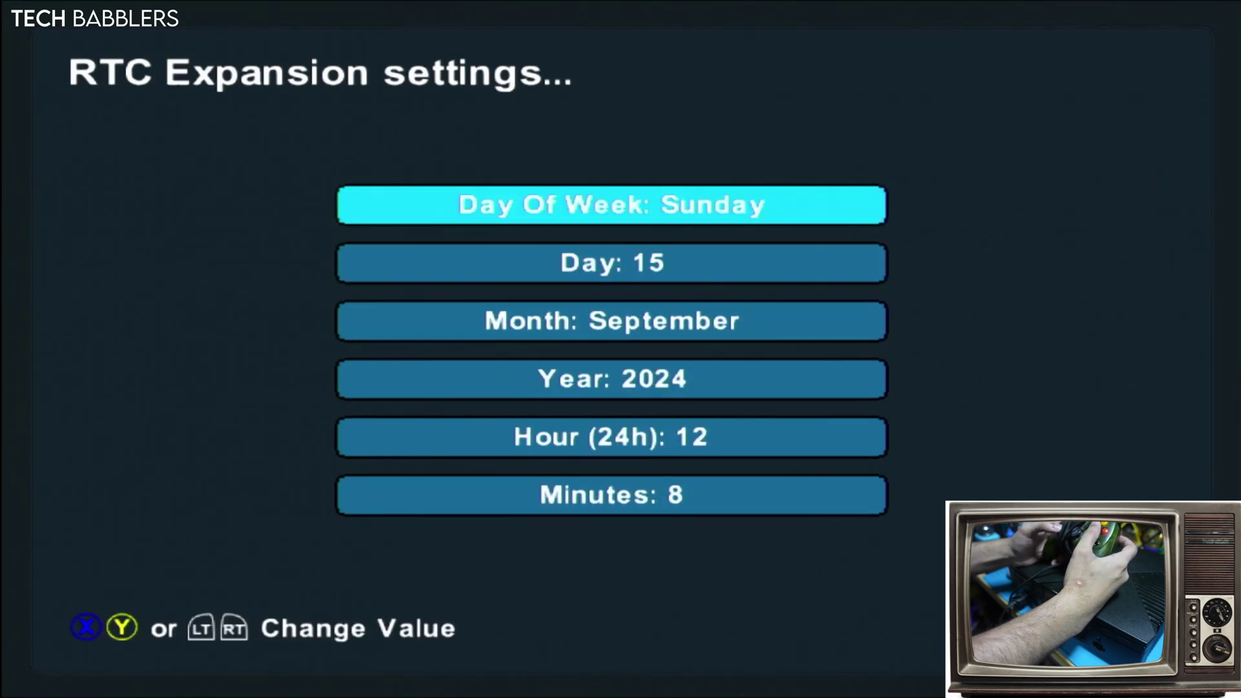
pyautogui.press('Down')
pyautogui.press('Down')
pyautogui.press('Down')
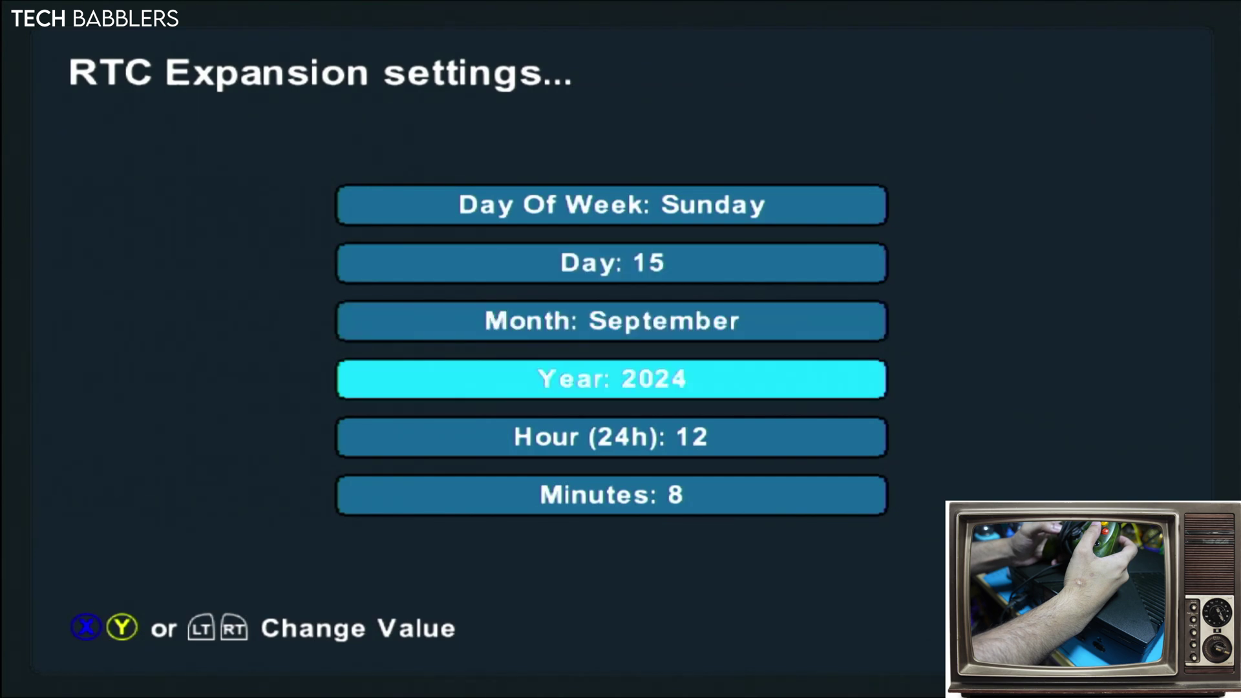
pyautogui.press('Down')
pyautogui.press('Down')
pyautogui.press('Up')
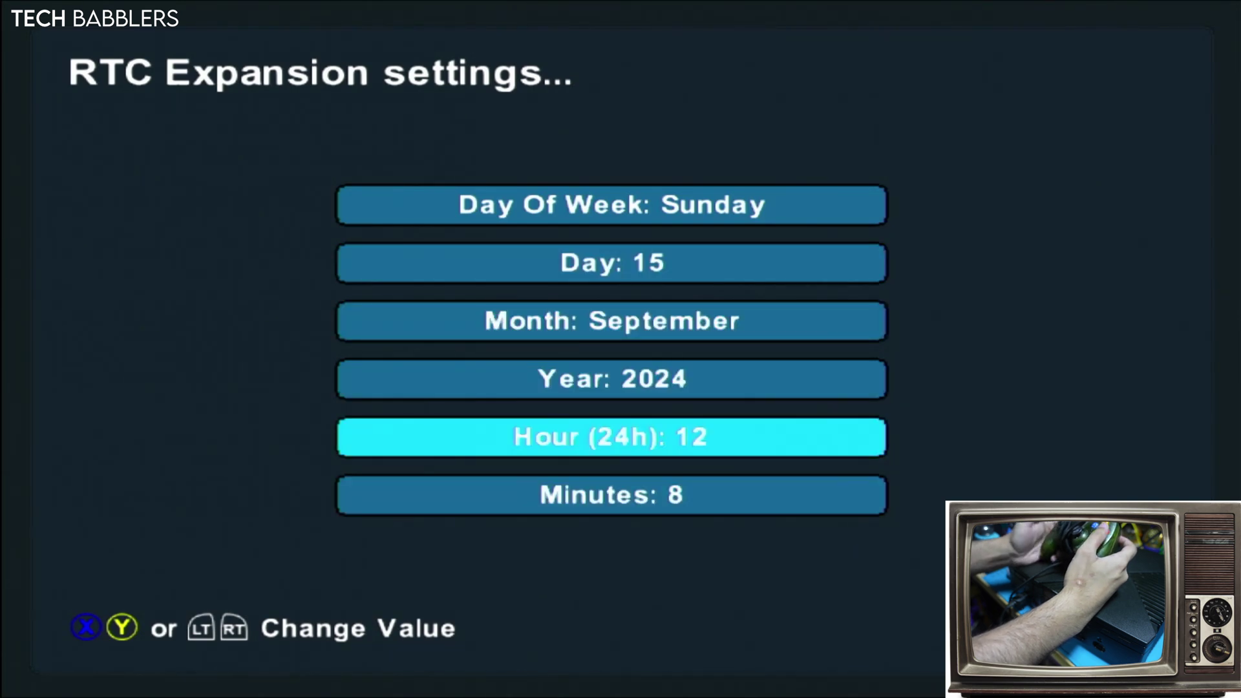
pyautogui.press('Escape')
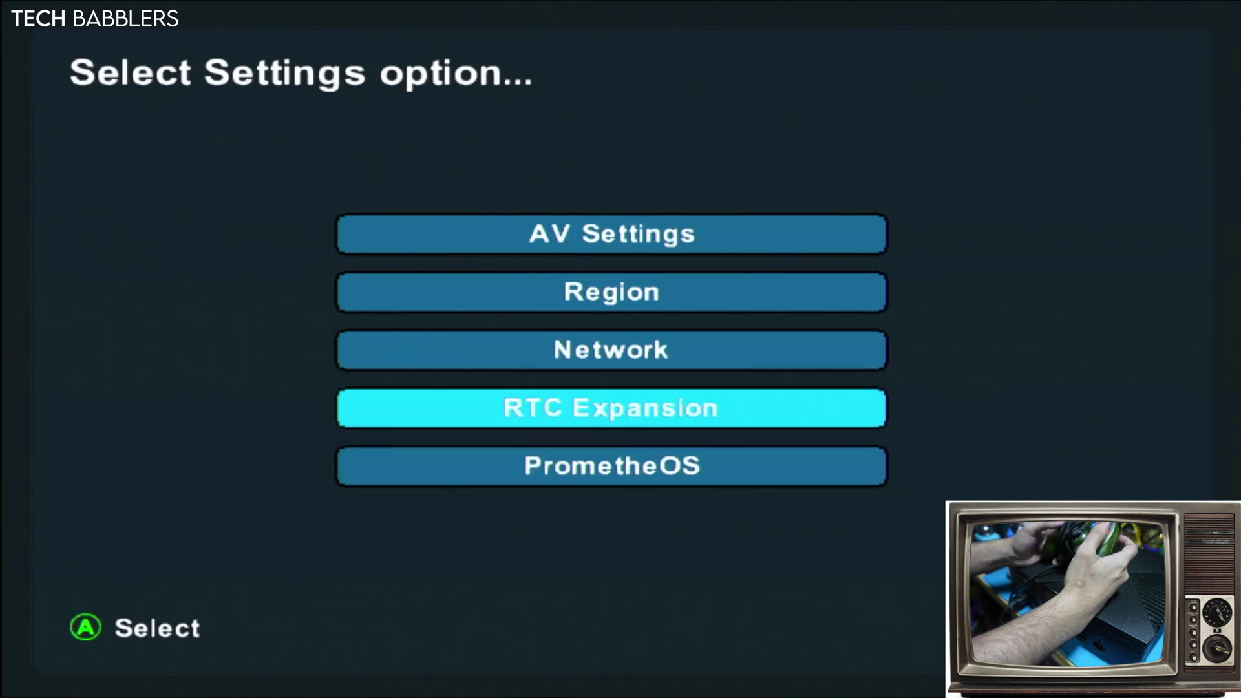
pyautogui.press('Escape')
pyautogui.press('Escape')
pyautogui.press('Return')
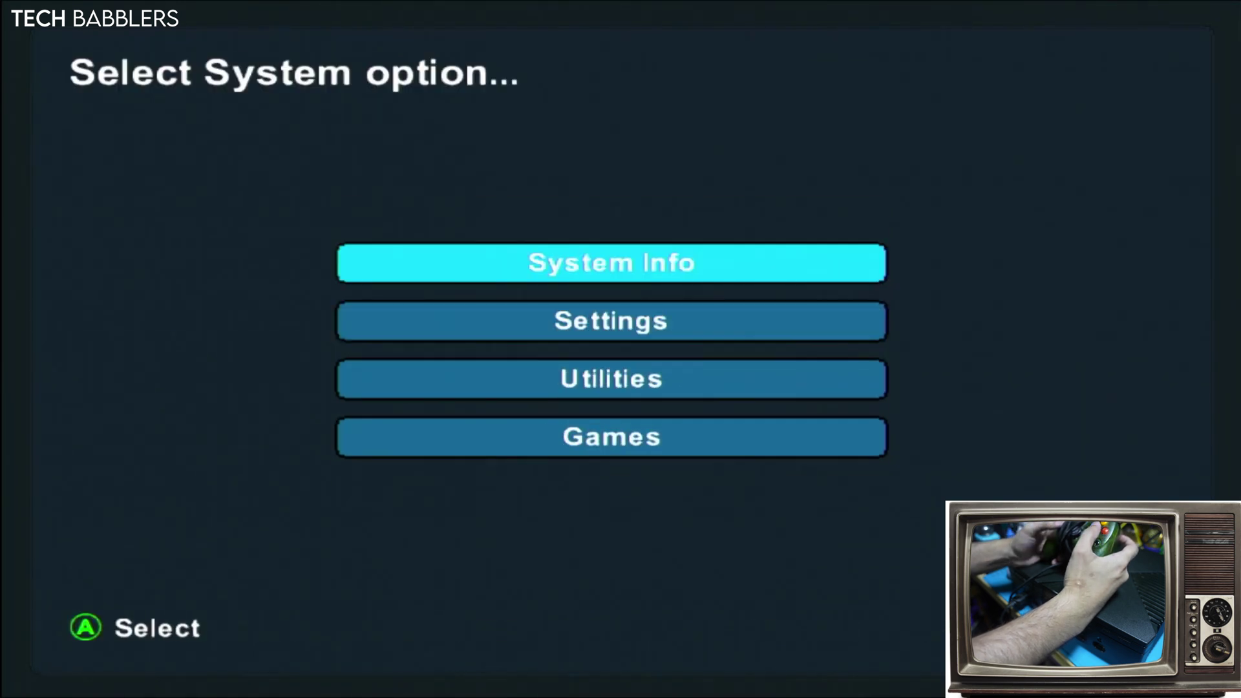
pyautogui.press('Down')
pyautogui.press('Up')
pyautogui.press('Return')
pyautogui.press('Down')
pyautogui.press('Down')
pyautogui.press('Escape')
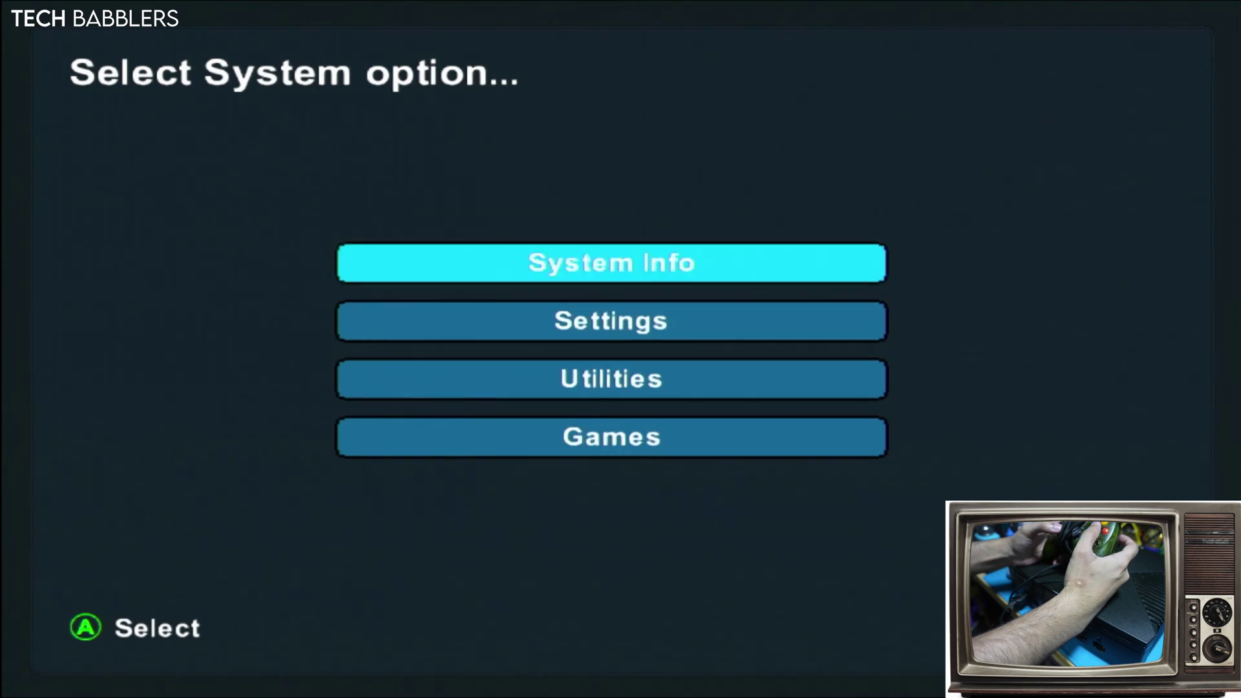
# Reopen the RTC Expansion settings from the System menu
pyautogui.press('Down')
pyautogui.press('Return')
pyautogui.press('Down')
pyautogui.press('Down')
pyautogui.press('Down')
pyautogui.press('Down')
pyautogui.press('Up')
pyautogui.press('Return')
# Set the RTC expansion's minutes to 8
pyautogui.press('Down')
pyautogui.press('Down')
pyautogui.press('Down')
pyautogui.press('Down')
pyautogui.press('Down')
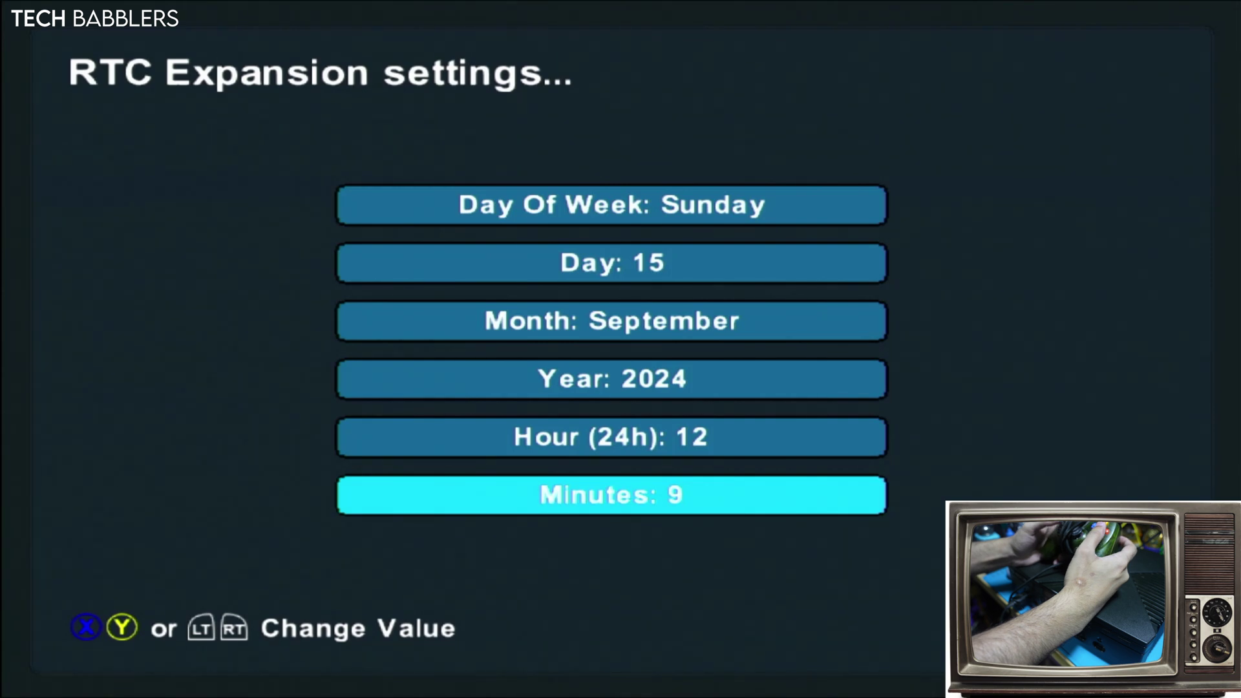
pyautogui.press('Left')
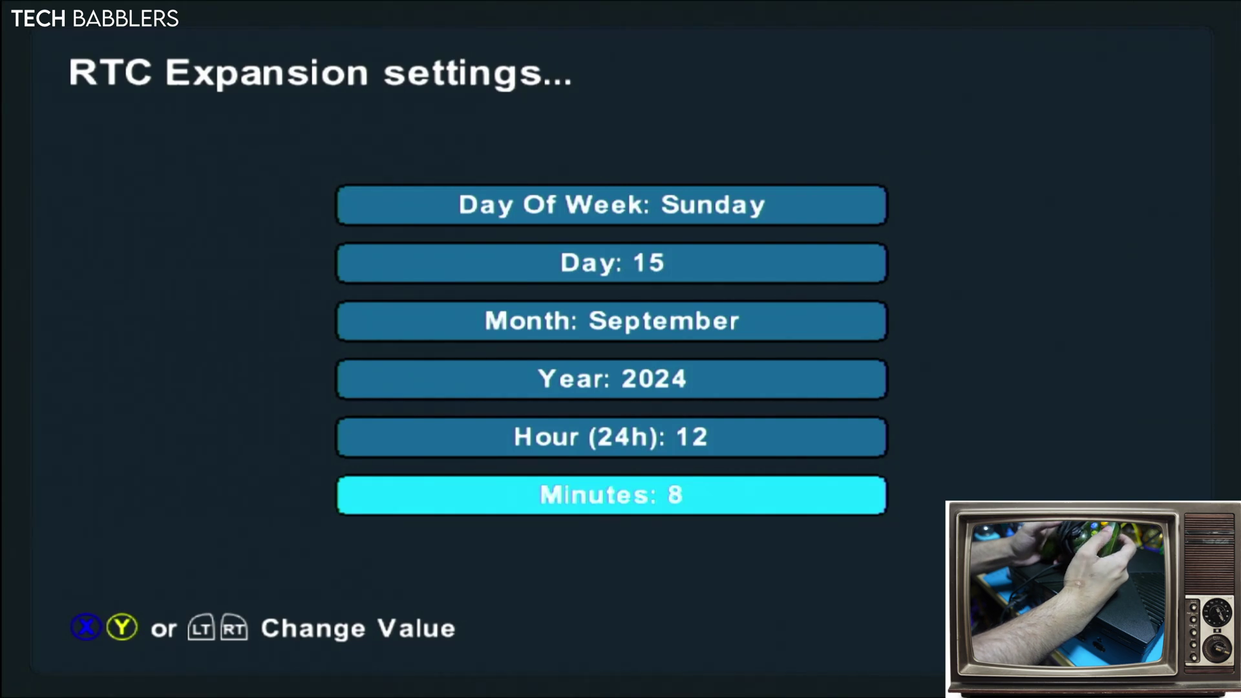
# Leave the RTC Expansion settings, return to the PrometheOS main menu and launch a bank to boot the console
pyautogui.press('Escape')
pyautogui.press('Escape')
pyautogui.press('Up')
pyautogui.press('Up')
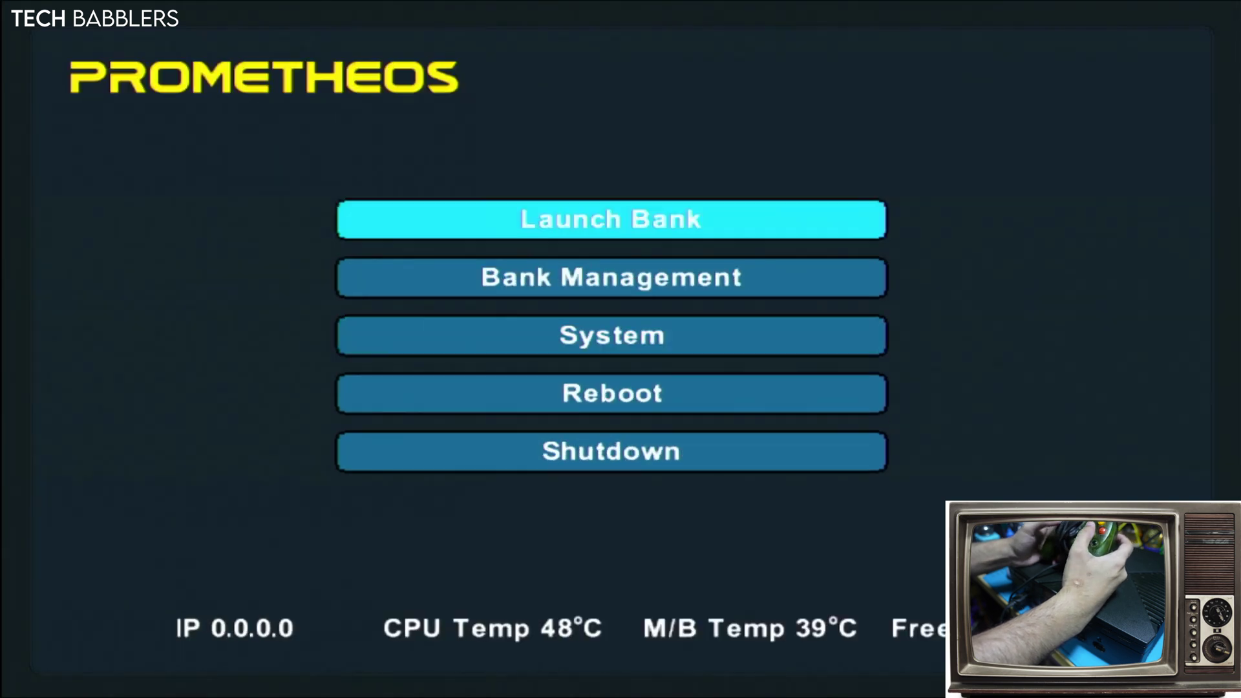
pyautogui.press('Return')
pyautogui.press('Return')
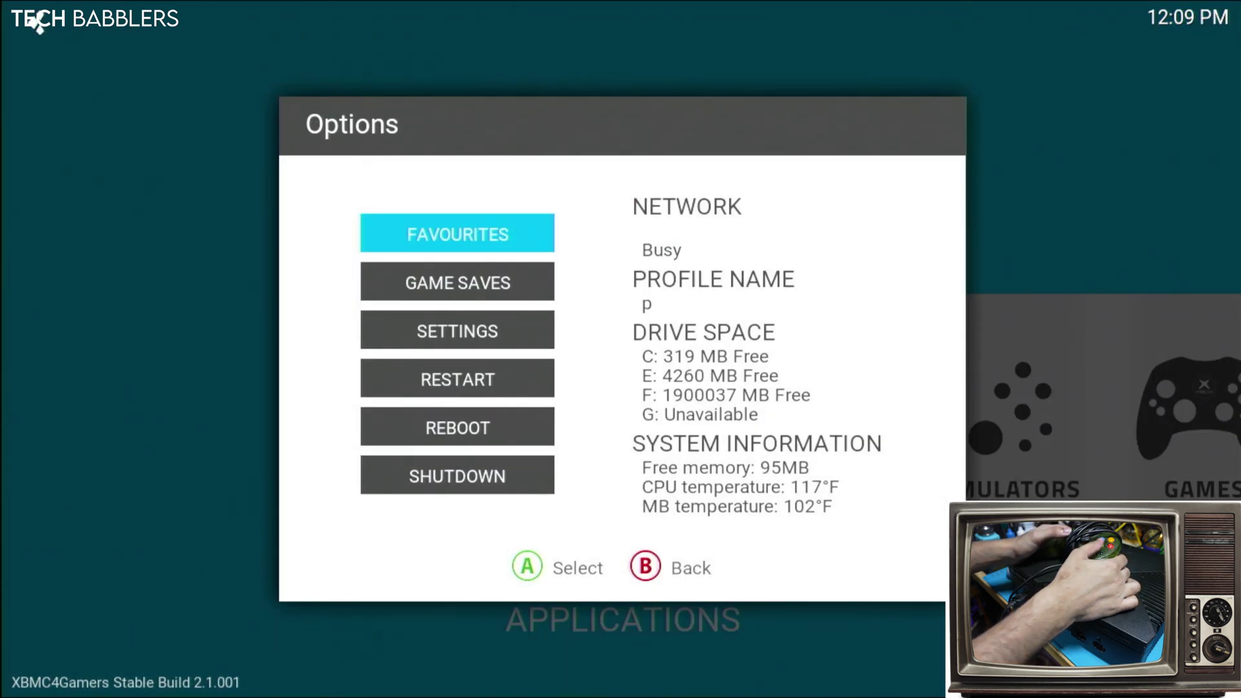
# Open the XBMC4Gamers settings from the dashboard options and enter the Appearance category
pyautogui.press('Down')
pyautogui.press('Down')
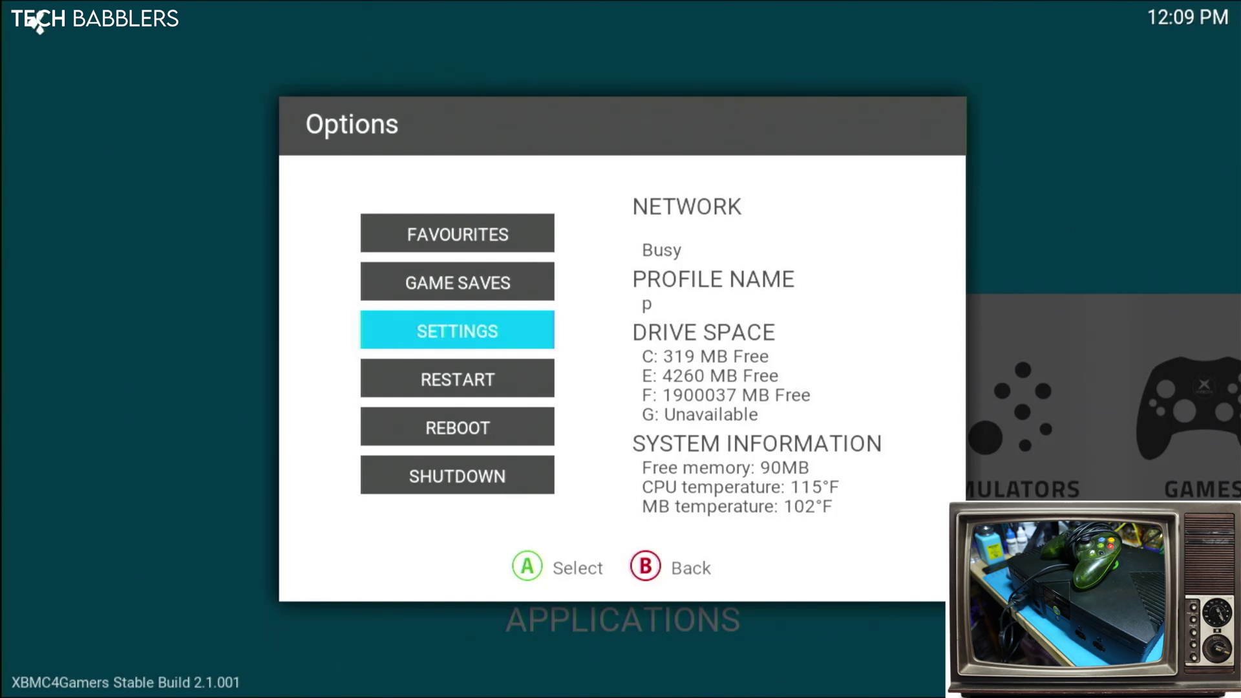
pyautogui.press('Return')
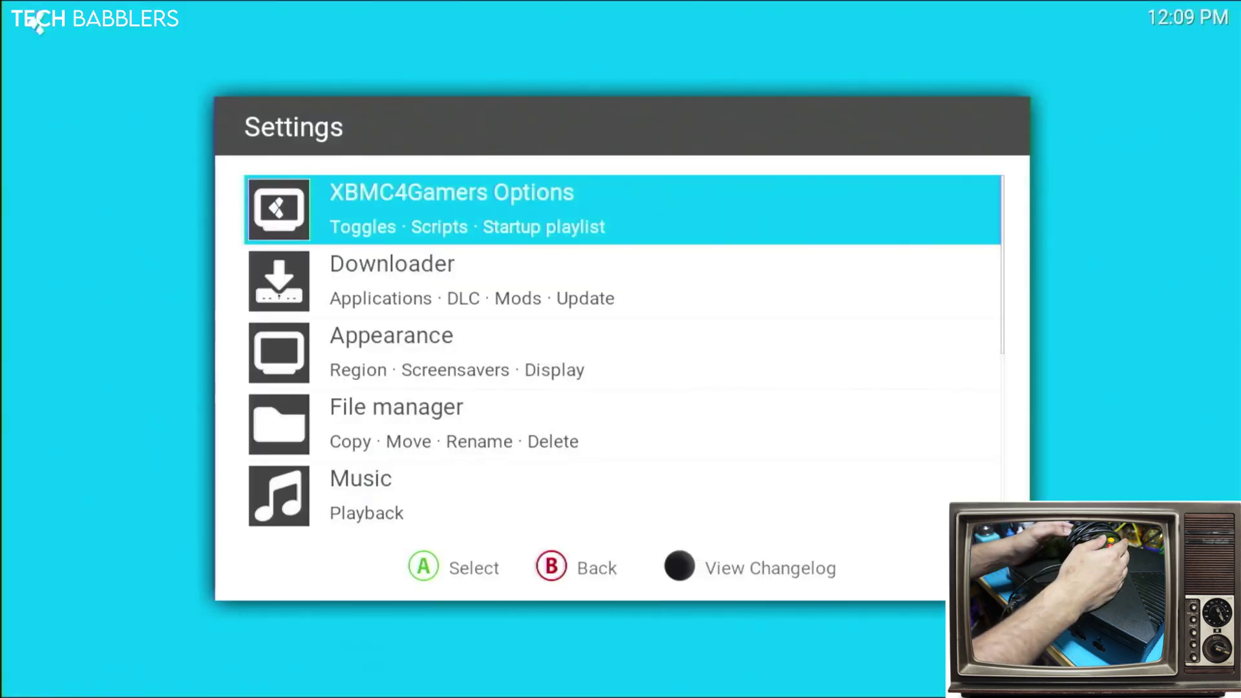
pyautogui.press('Down')
pyautogui.press('Down')
pyautogui.press('Return')
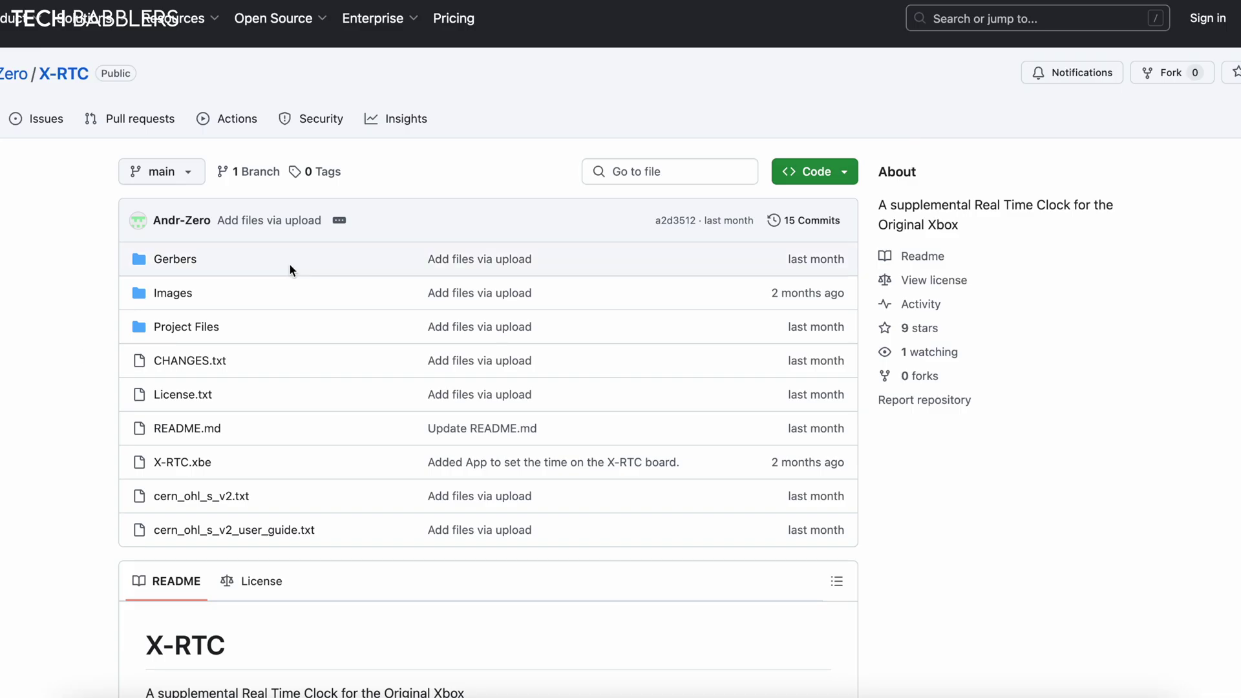
# Switch to the X-RTC GitHub repository, read the README's installation, BOM and software sections, and go to the Gerbers folder
pyautogui.scroll(-10, 278, 278)
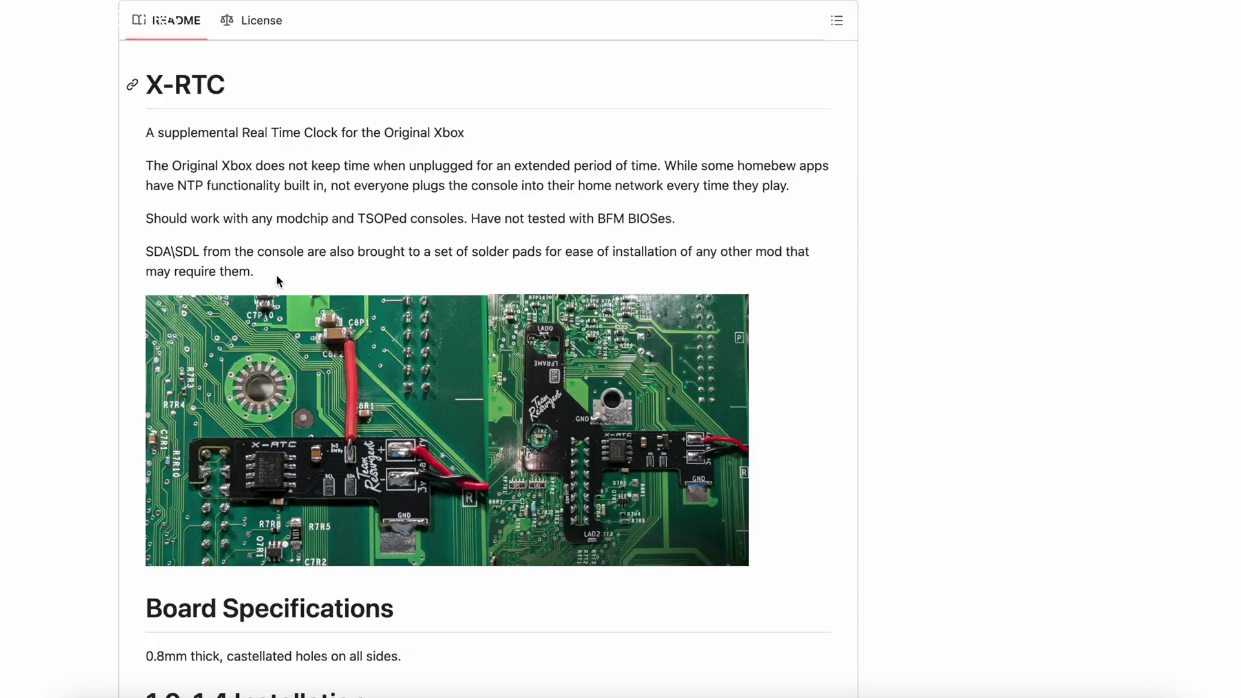
pyautogui.scroll(-10, 278, 279)
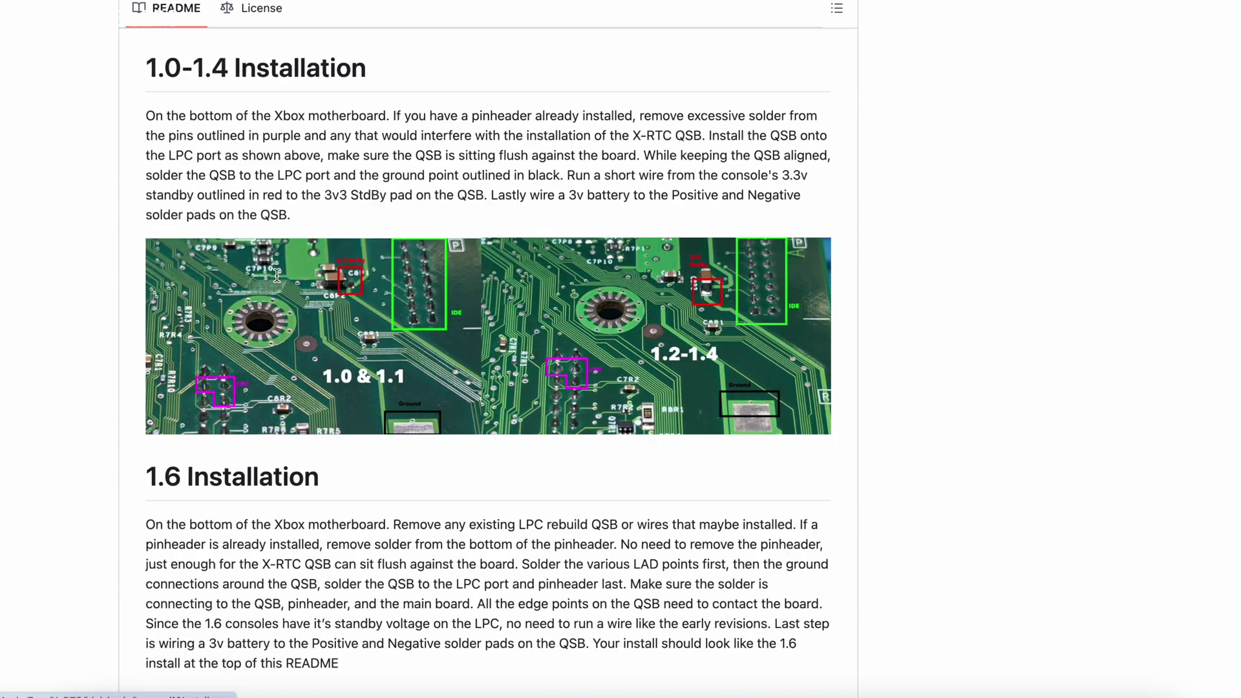
pyautogui.scroll(-1, 276, 274)
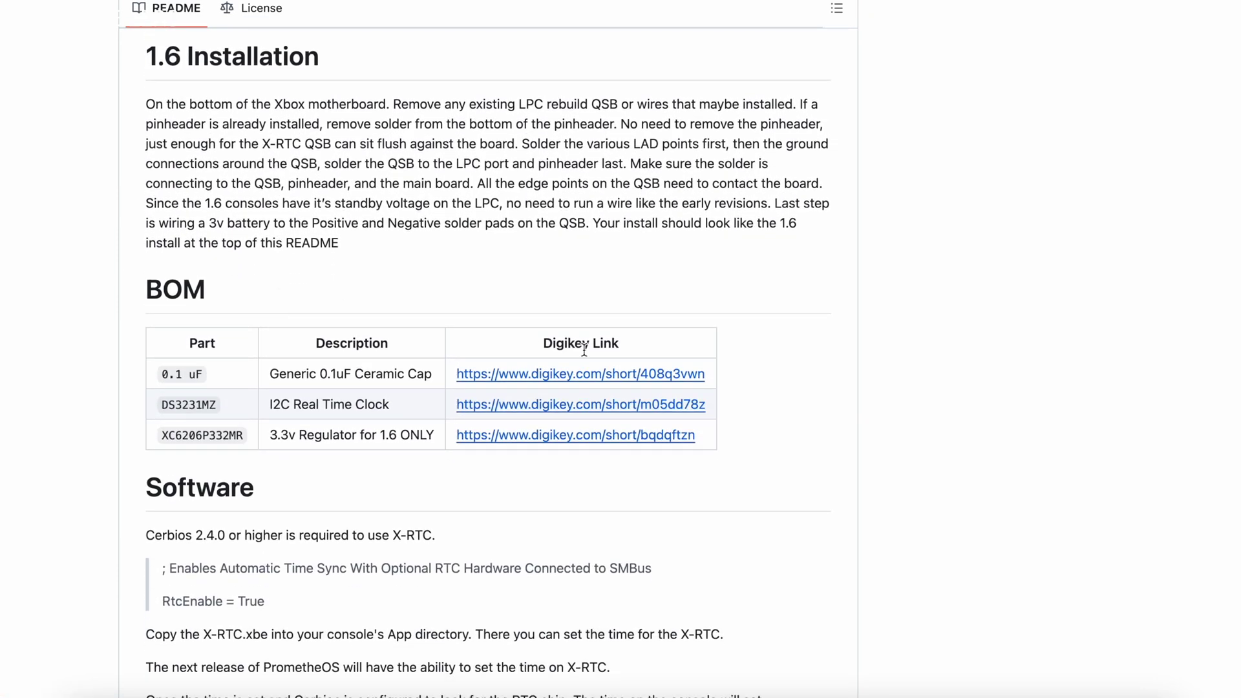
pyautogui.scroll(-5, 342, 427)
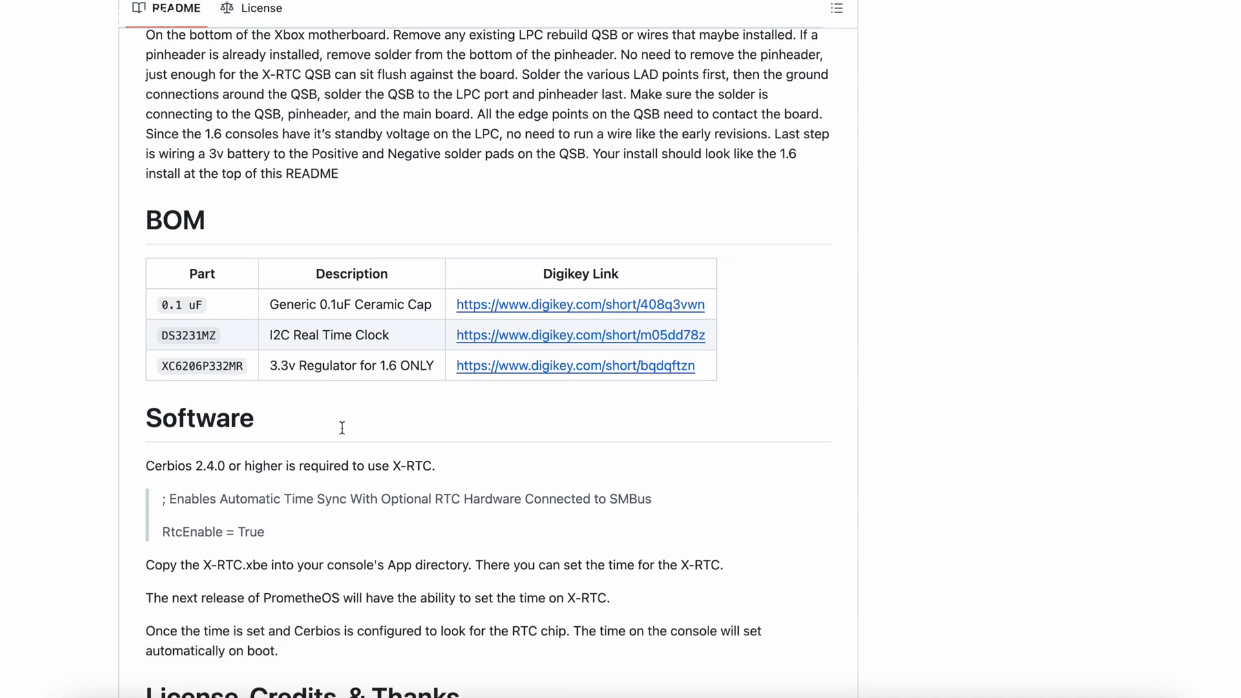
pyautogui.scroll(-2, 342, 428)
pyautogui.scroll(20, 291, 396)
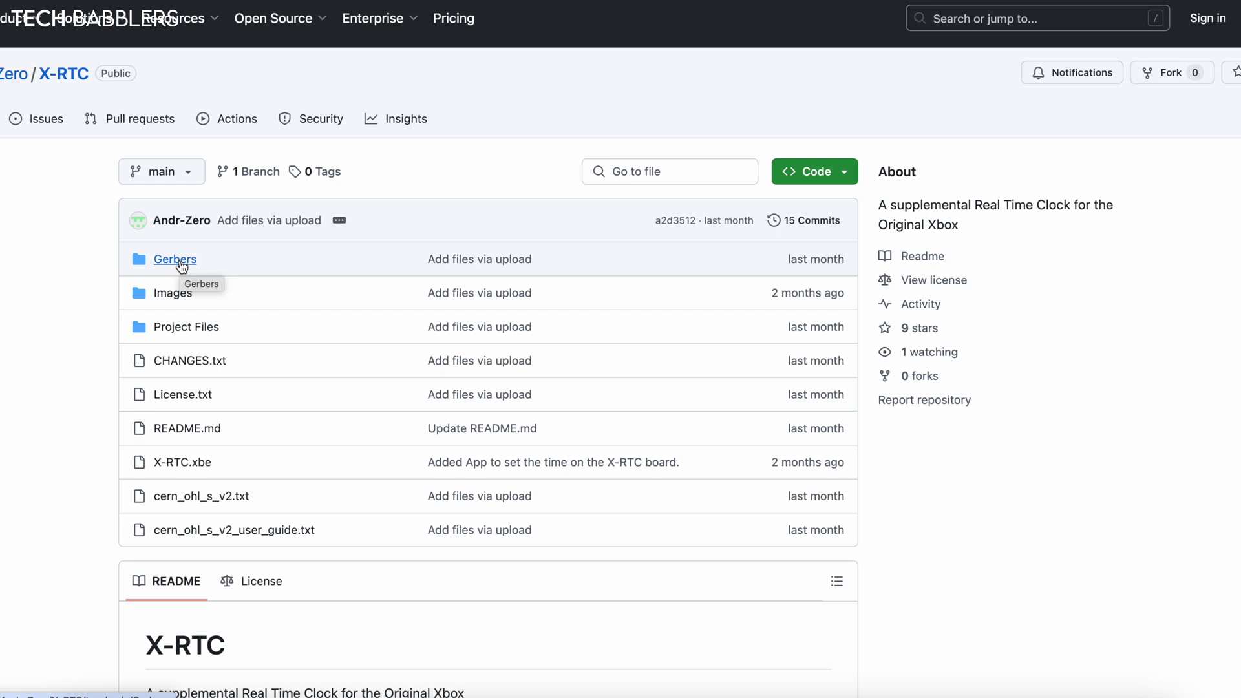
pyautogui.click(181, 262)
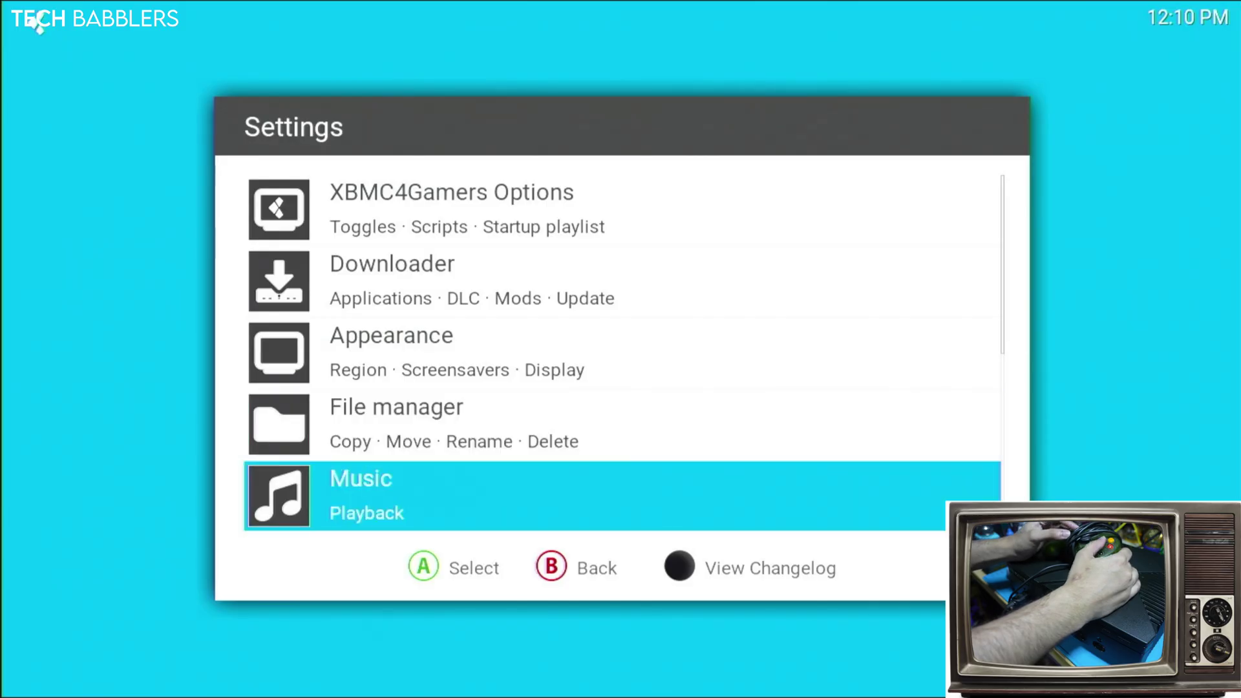
# Return to the XBMC4Gamers settings and open Appearance to check the time and date under International
pyautogui.press('Up')
pyautogui.press('Up')
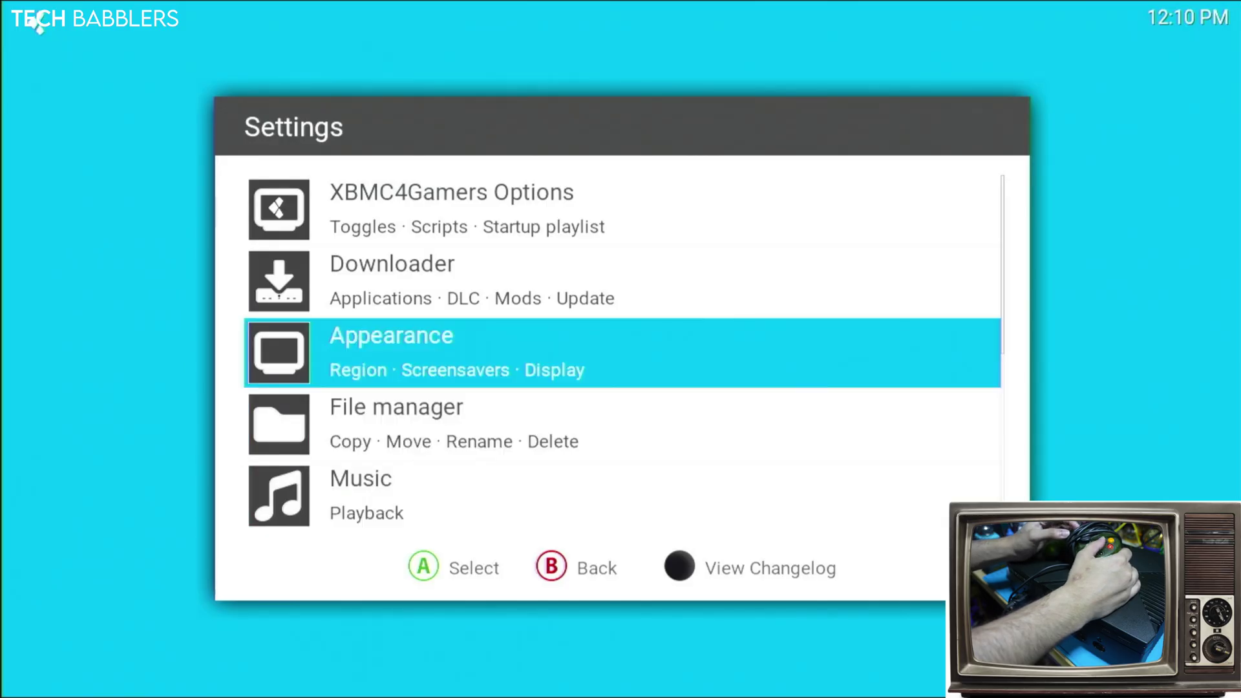
pyautogui.press('Return')
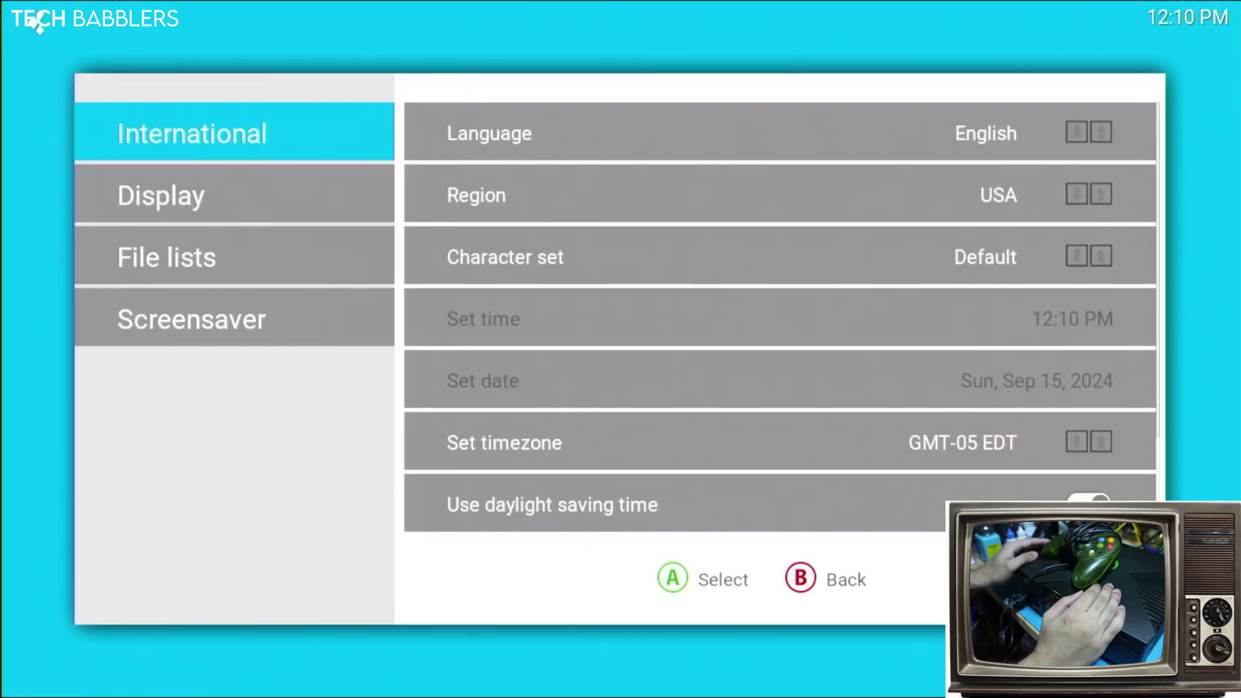